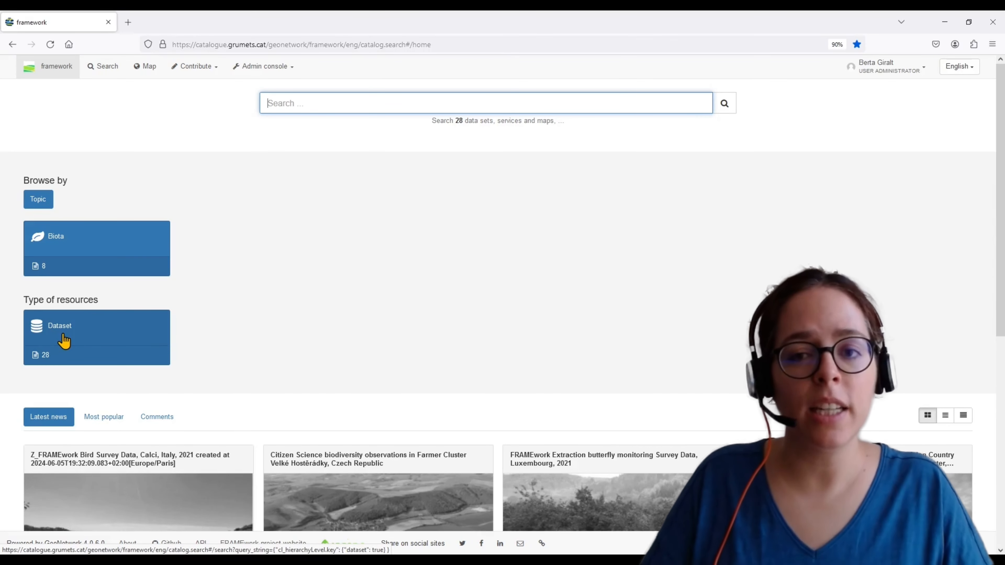
Open the FRAMEwork METADATA TEMPLATE record from the catalogue's dataset list
{"action": "left_click", "coordinate": [59, 341]}
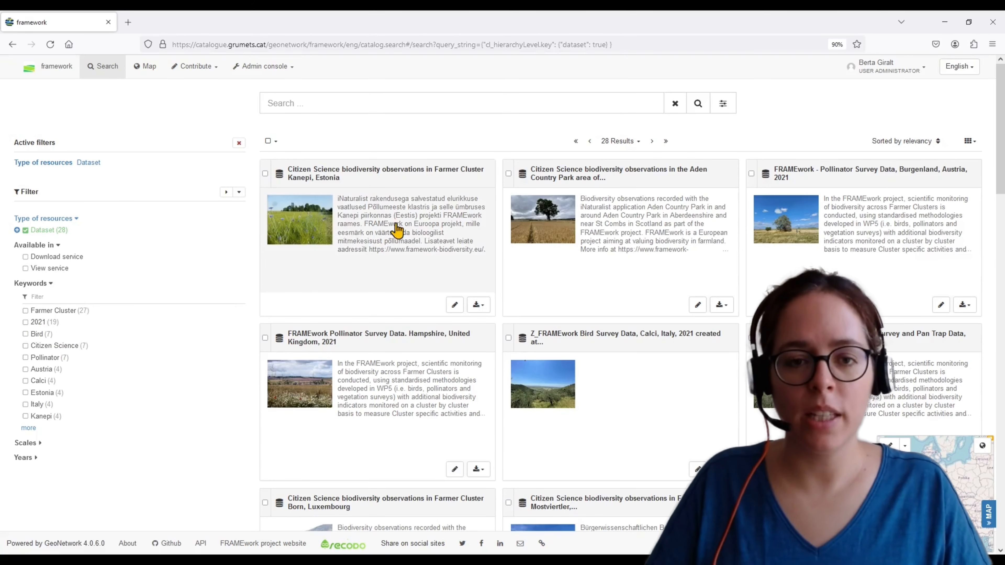
{"action": "scroll", "coordinate": [762, 239], "scroll_direction": "down", "scroll_amount": 8}
{"action": "left_click", "coordinate": [622, 266]}
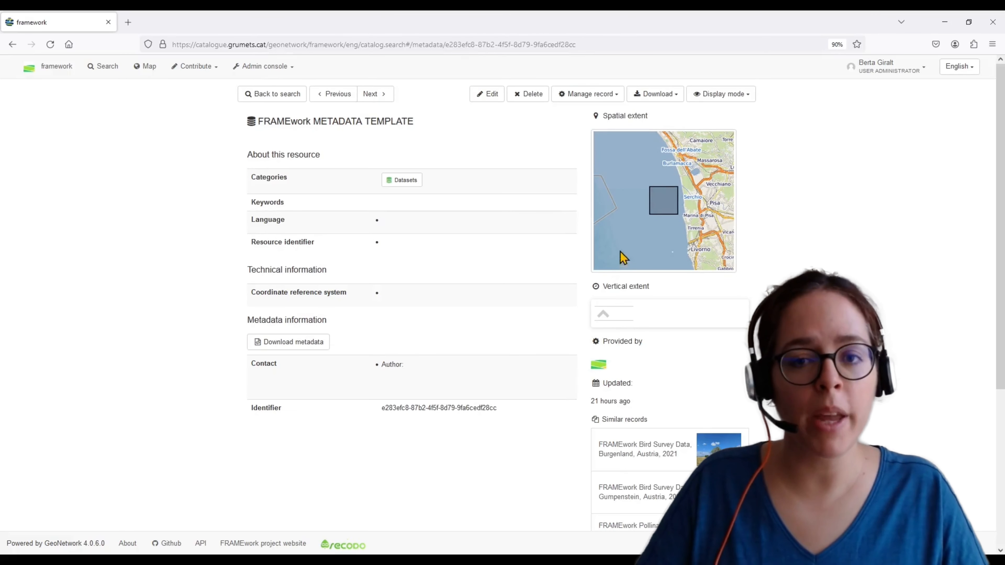
Duplicate the template record into the framework group to create a new dataset record
{"action": "left_click", "coordinate": [591, 95]}
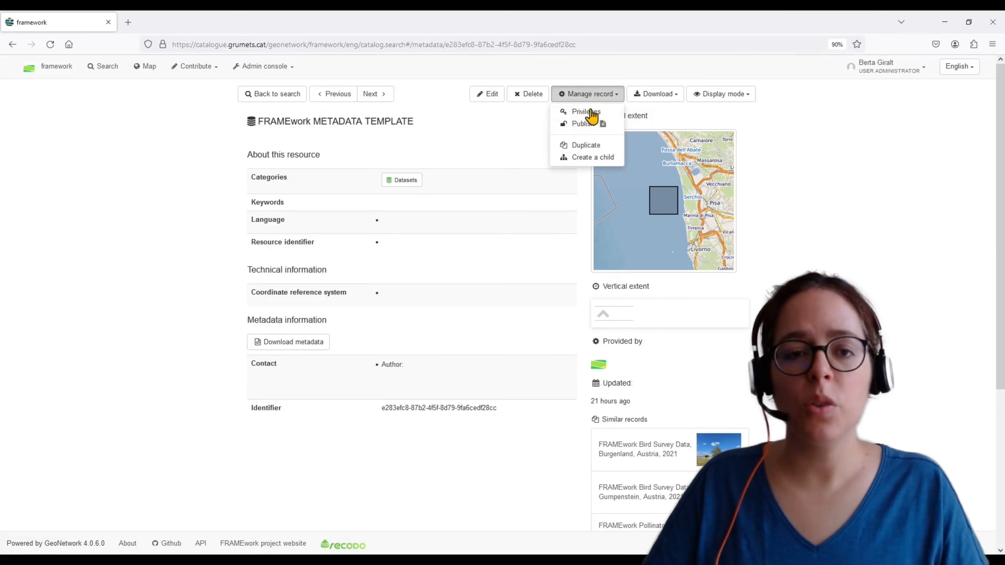
{"action": "left_click", "coordinate": [581, 147]}
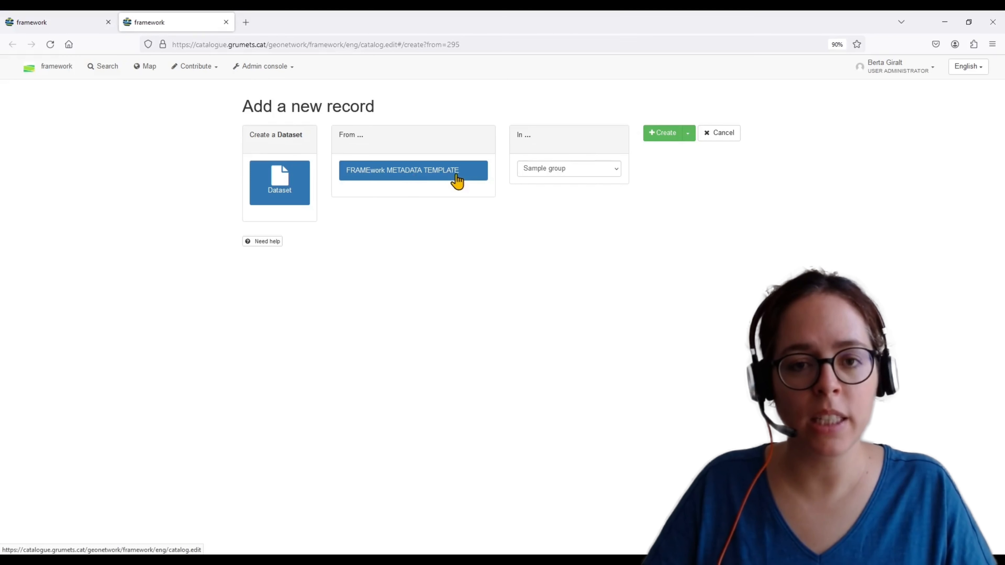
{"action": "left_click", "coordinate": [540, 175]}
{"action": "left_click", "coordinate": [541, 189]}
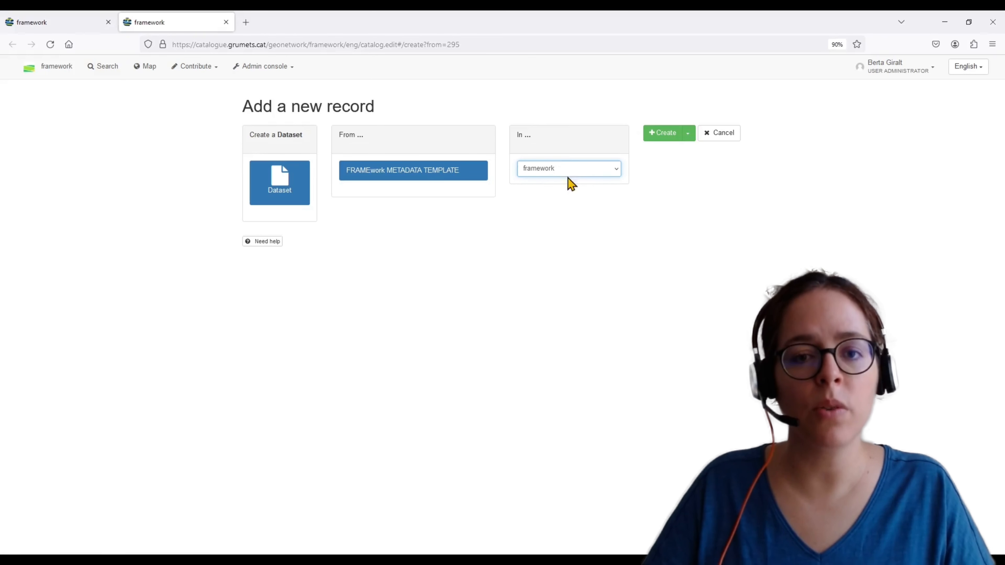
{"action": "left_click", "coordinate": [663, 134]}
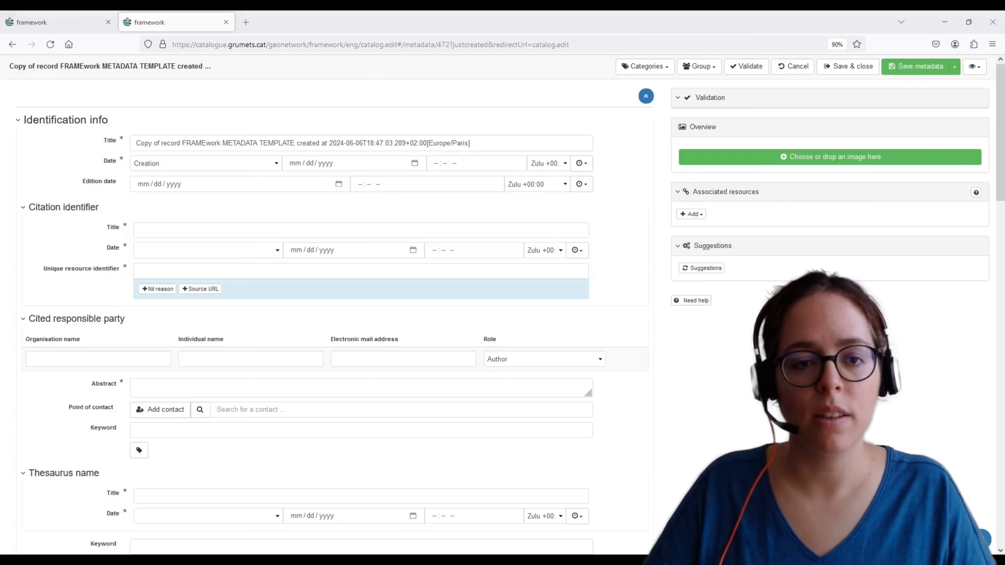
Switch the editor to the full view and replace the title with 'FRAMEwork Bird Survey Data, Calci, Italy, 2021'
{"action": "left_click", "coordinate": [975, 66]}
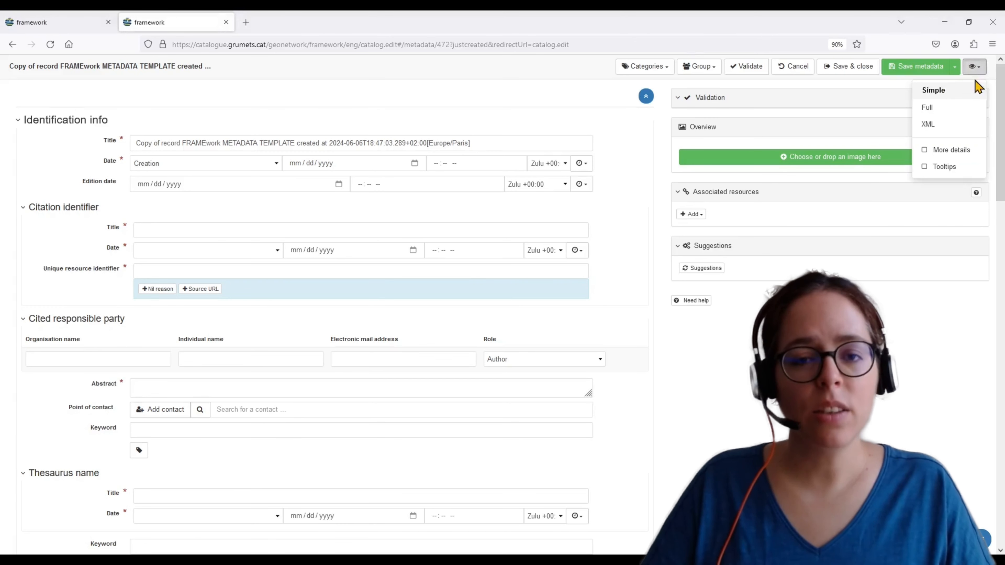
{"action": "left_click", "coordinate": [948, 114]}
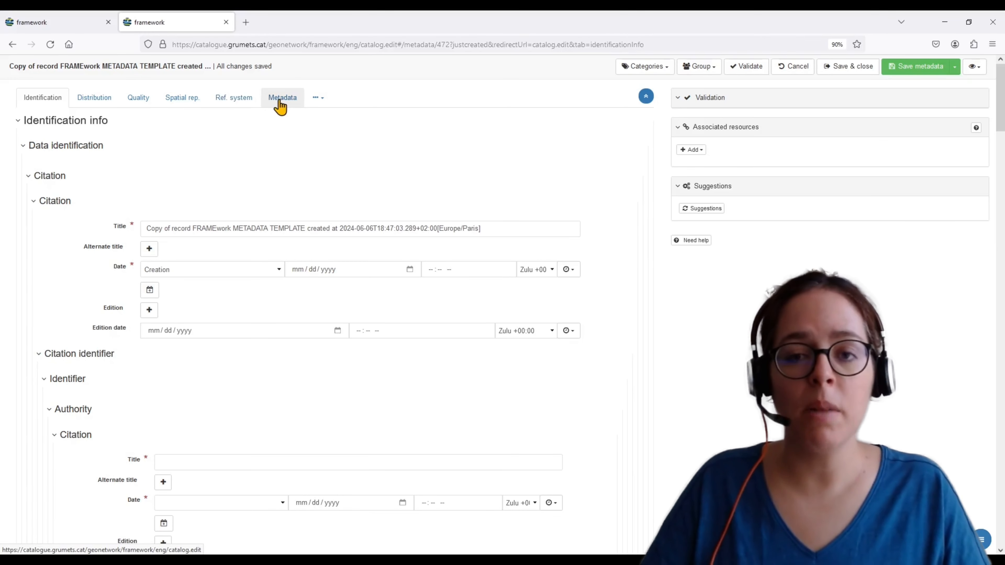
{"action": "left_click_drag", "start_coordinate": [479, 228], "coordinate": [130, 227]}
{"action": "type", "text": "FRAMEwork Bird Survey Data, Calci, Italy, 2021"}
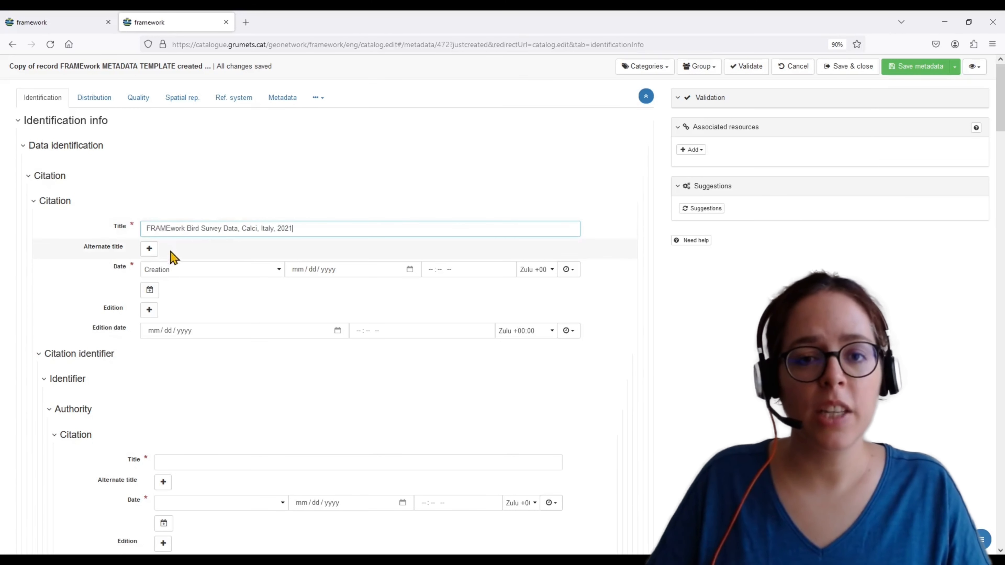
Set the citation's creation date to 06/06/2024
{"action": "left_click", "coordinate": [356, 276]}
{"action": "left_click", "coordinate": [410, 270]}
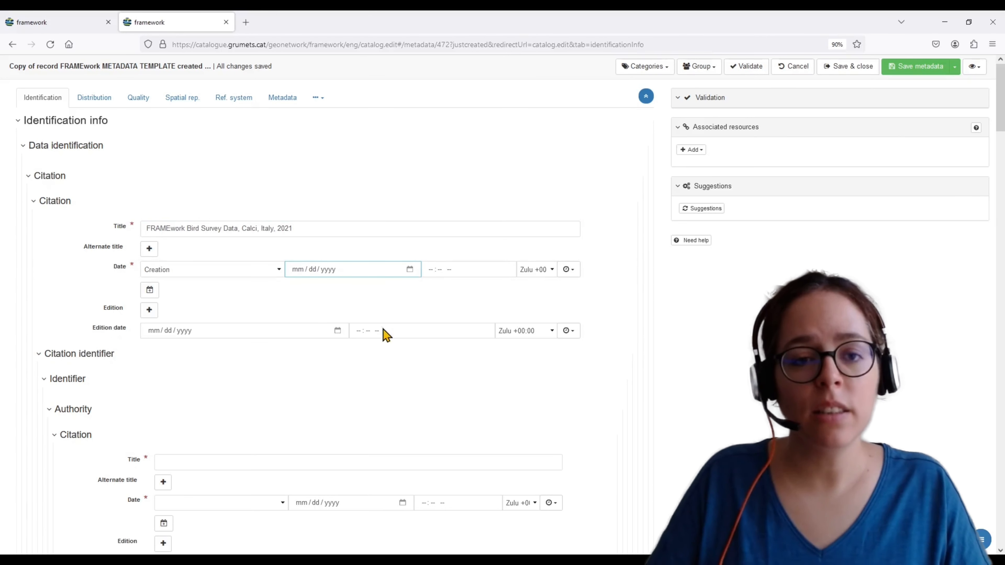
{"action": "left_click", "coordinate": [374, 344]}
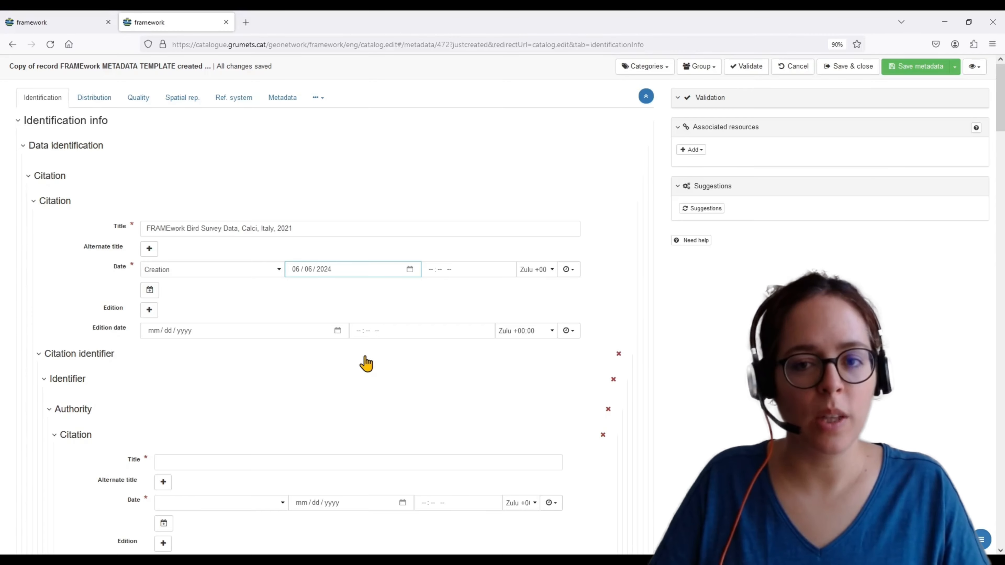
Enter the cited responsible party's individual name
{"action": "scroll", "coordinate": [366, 363], "scroll_direction": "down", "scroll_amount": 10}
{"action": "left_click", "coordinate": [476, 238]}
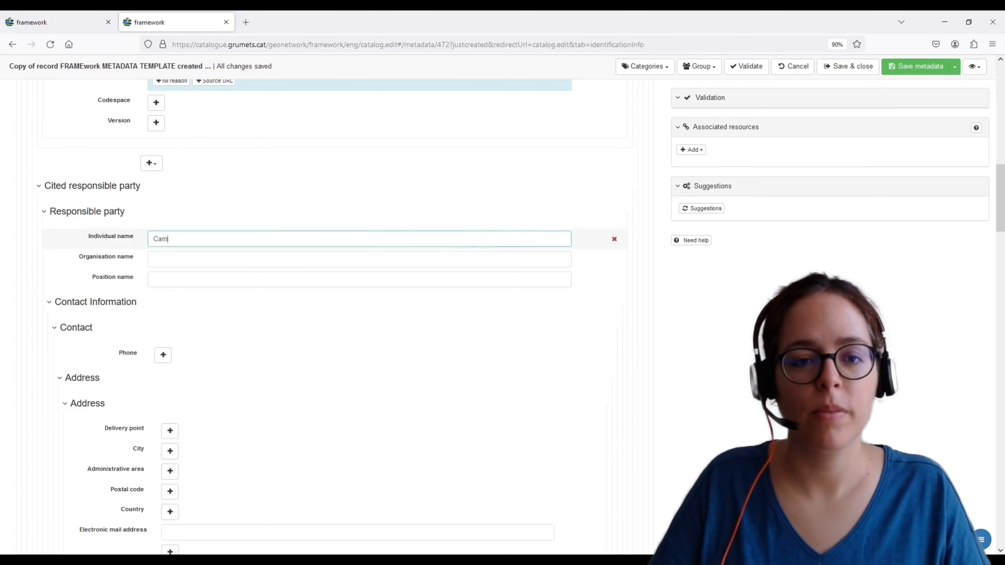
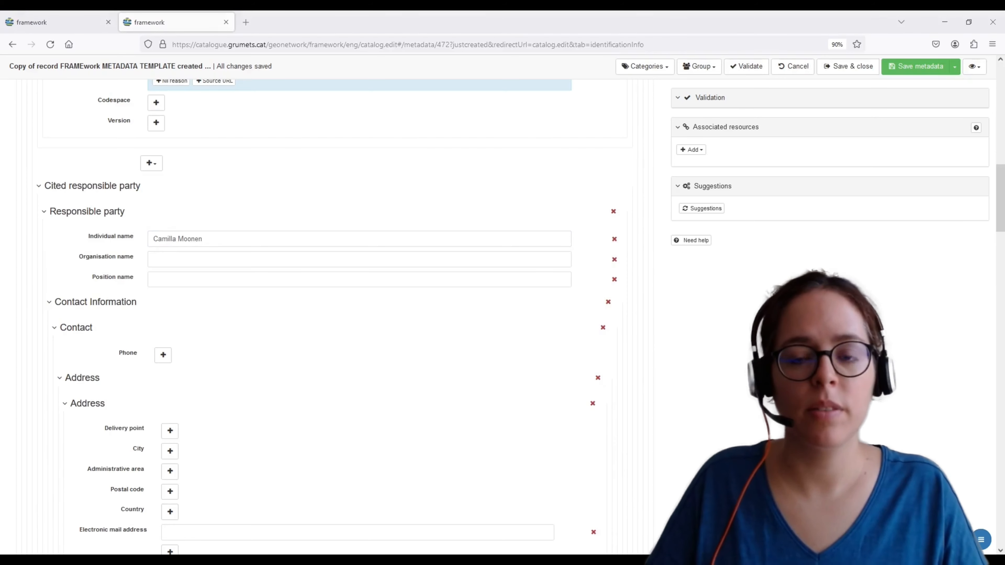
Paste 'Scuola Superiore di Studi Universitari e di Perfezionamento Sant'anna' as organisation name and fill in the position name
{"action": "left_click", "coordinate": [570, 260]}
{"action": "type", "text": "Scuola Superiore di Studi Universitari e di Perfezionamento Sant'anna"}
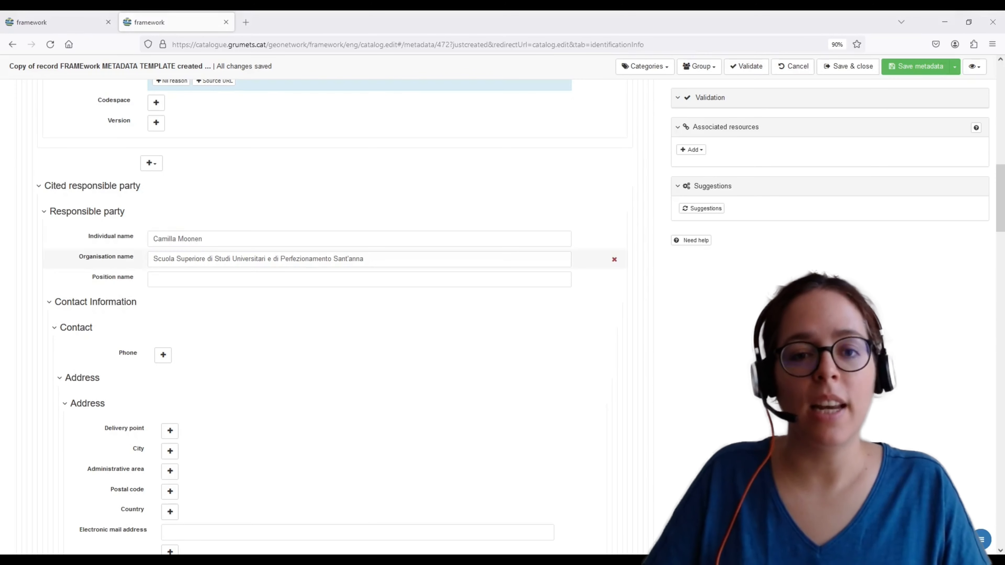
{"action": "left_click", "coordinate": [359, 279]}
{"action": "key", "text": "ctrl+v"}
Paste the abstract describing the FRAMEwork bird survey in Monte Pisano (Calci, Italy) during 2021, and enlarge the abstract box
{"action": "scroll", "coordinate": [310, 359], "scroll_direction": "down", "scroll_amount": 6}
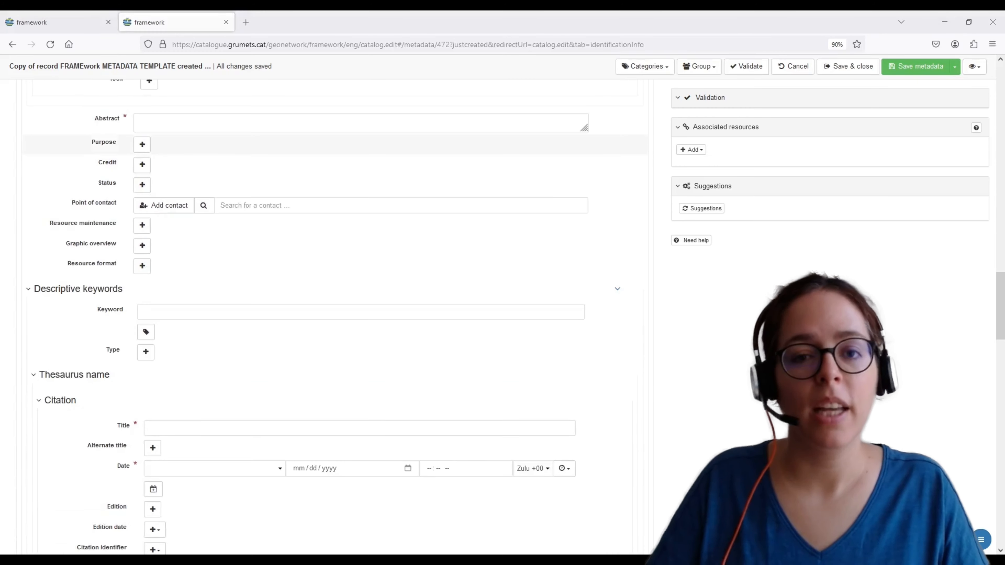
{"action": "left_click", "coordinate": [140, 121]}
{"action": "key", "text": "ctrl+v"}
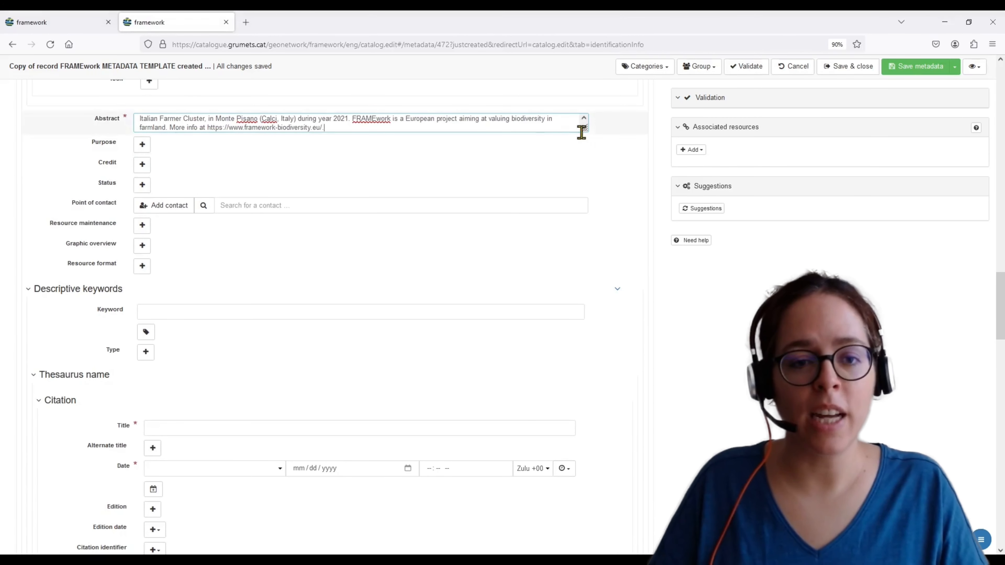
{"action": "left_click_drag", "start_coordinate": [581, 130], "coordinate": [581, 198]}
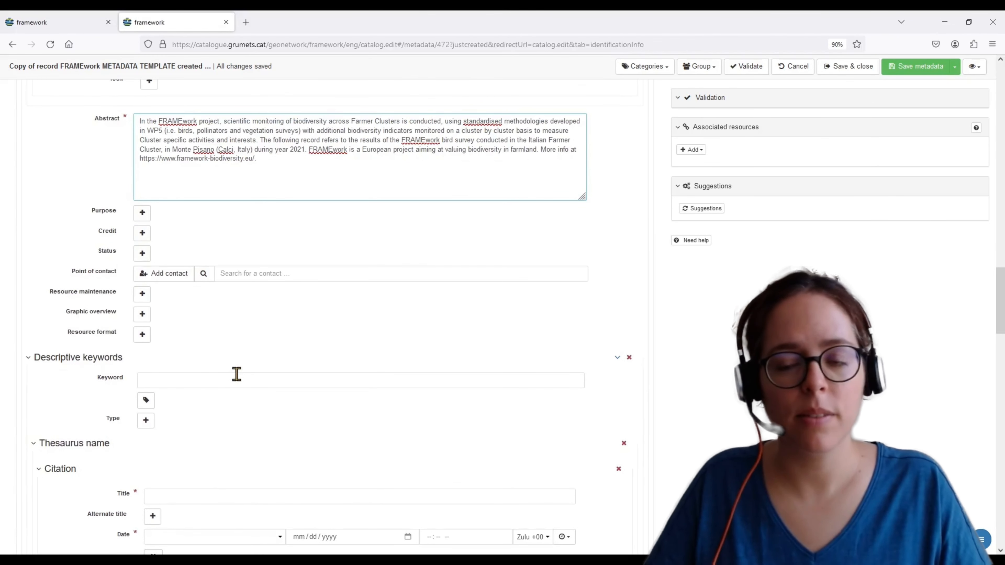
Add the descriptive keywords Farmer Cluster, Monte Pisano, Calci, Italy, 2021, Bird and Survey
{"action": "scroll", "coordinate": [237, 374], "scroll_direction": "down", "scroll_amount": 3}
{"action": "left_click", "coordinate": [236, 345]}
{"action": "type", "text": "FRAMEwork THesaurus"}
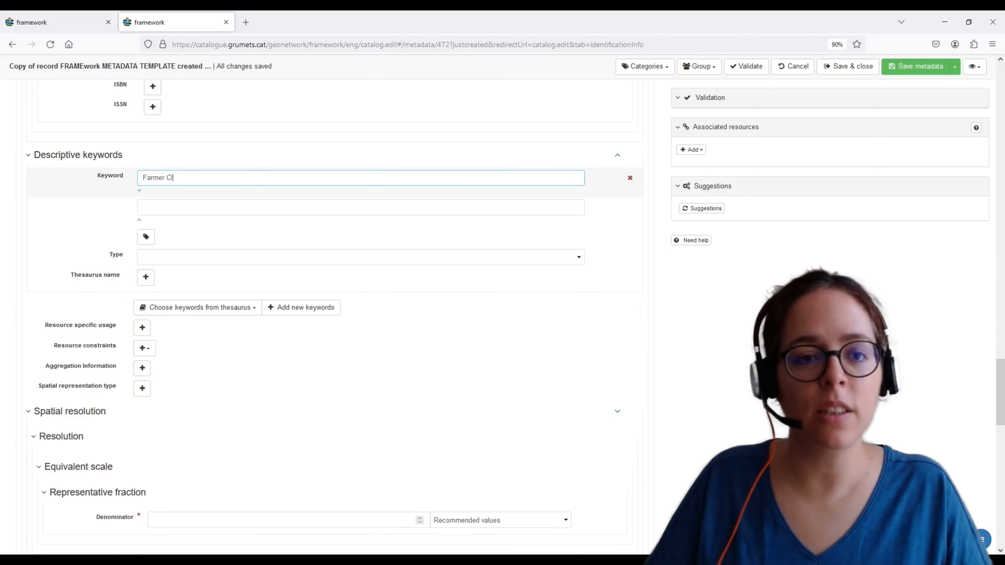
{"action": "left_click", "coordinate": [297, 206]}
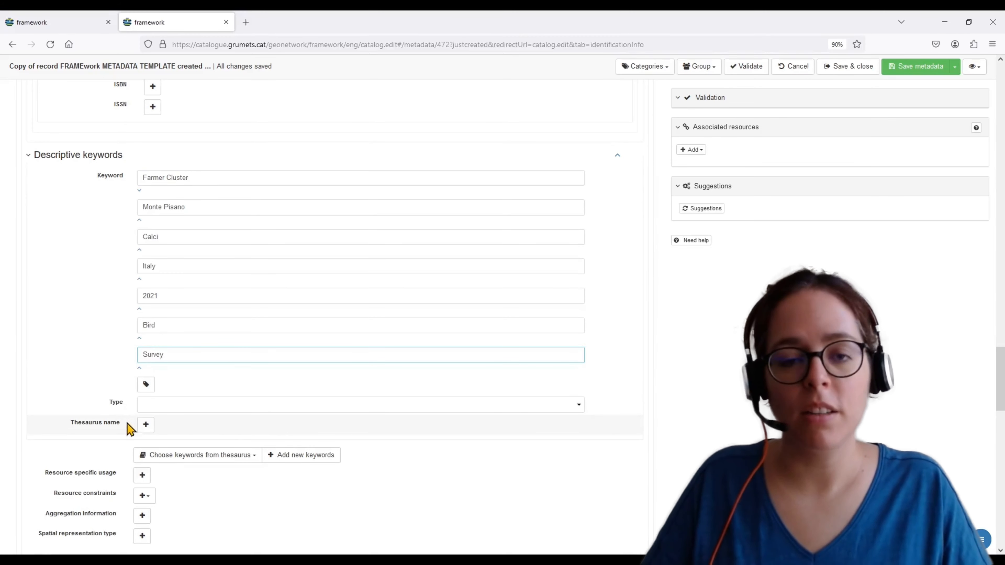
Set the spatial resolution's scale denominator to 1:70000
{"action": "scroll", "coordinate": [43, 430], "scroll_direction": "down", "scroll_amount": 2}
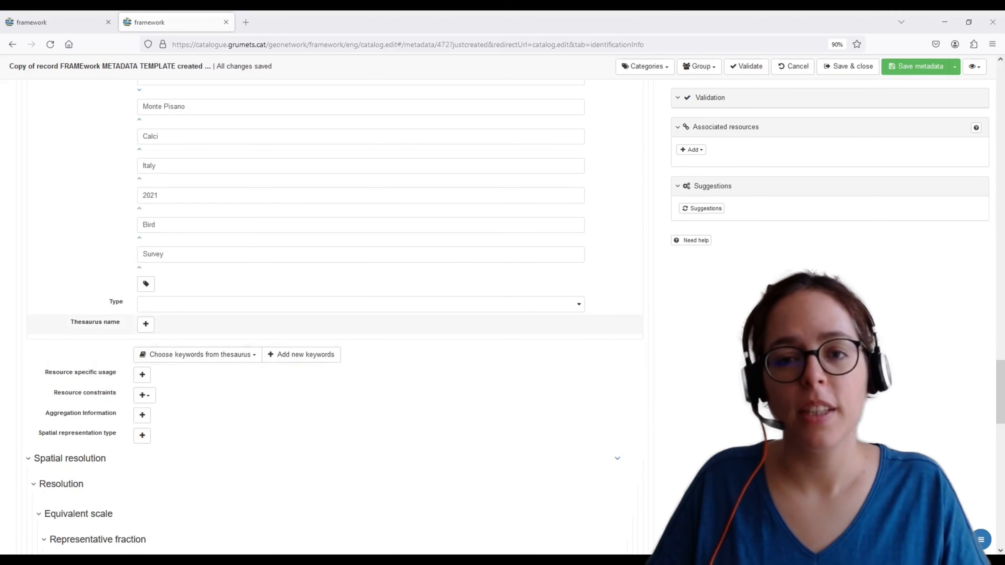
{"action": "scroll", "coordinate": [333, 317], "scroll_direction": "down", "scroll_amount": 7}
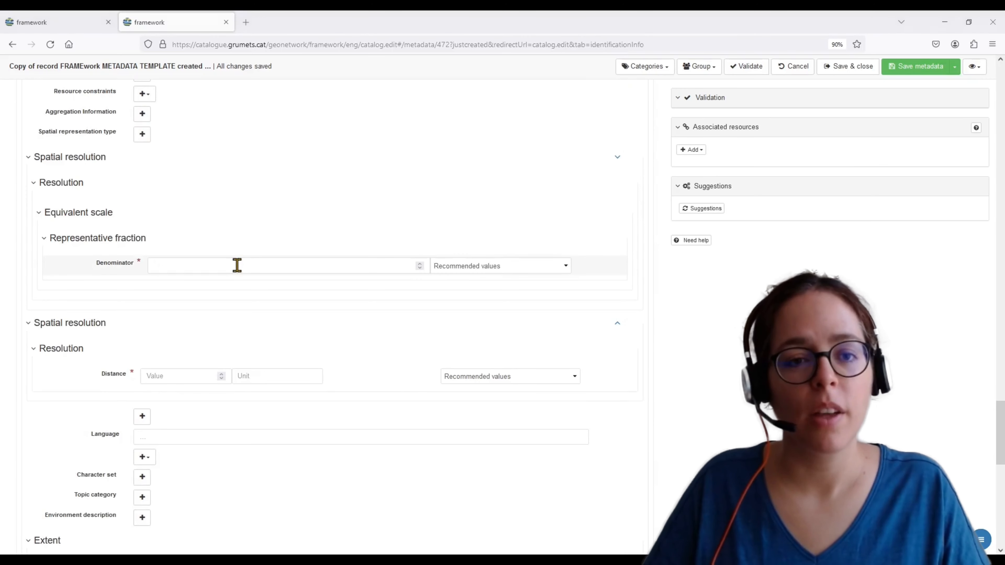
{"action": "left_click", "coordinate": [237, 265]}
{"action": "type", "text": "1:70000"}
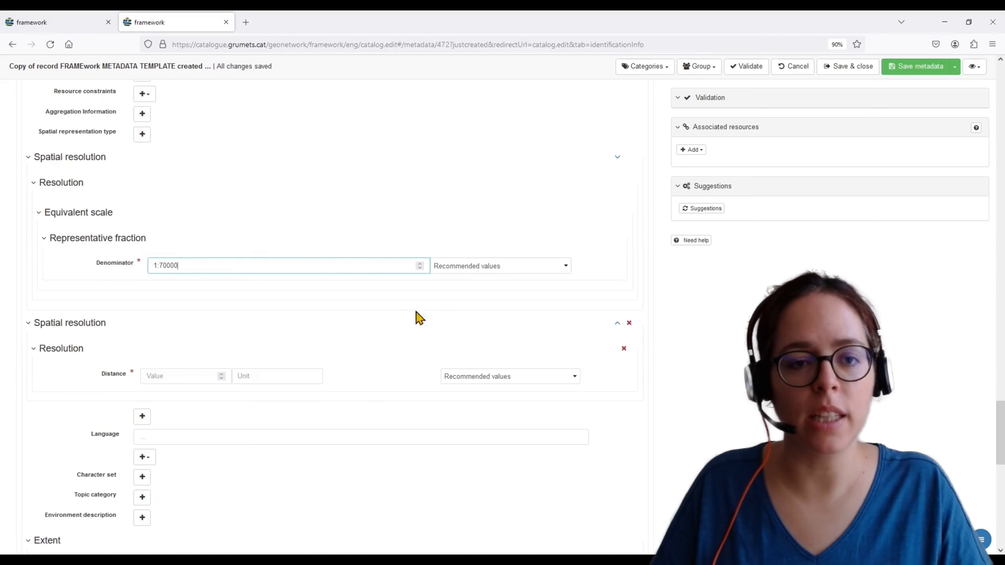
Set the spatial resolution distance to 30 with unit m
{"action": "left_click", "coordinate": [188, 375]}
{"action": "type", "text": "30"}
{"action": "key", "text": "Tab"}
{"action": "type", "text": "m"}
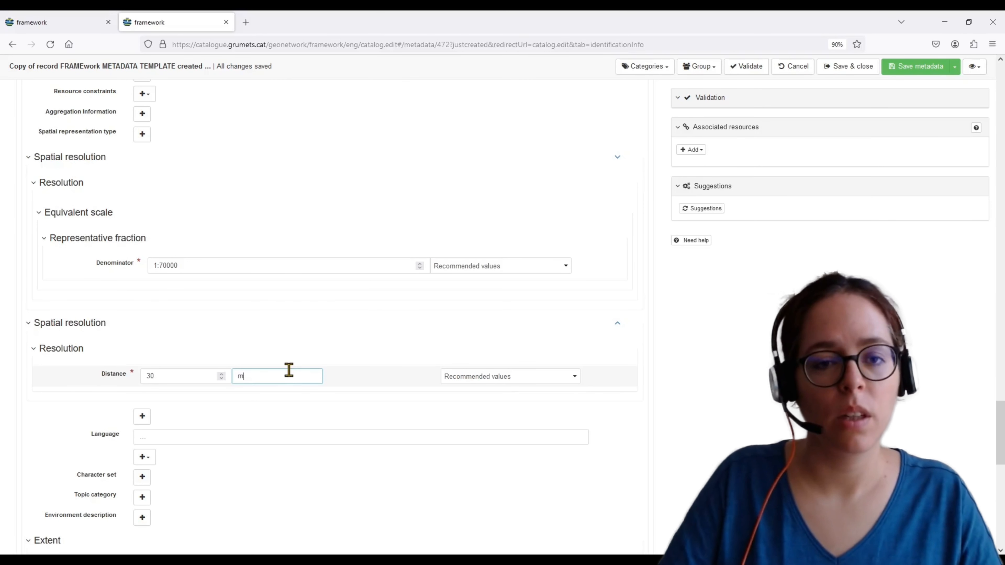
{"action": "scroll", "coordinate": [207, 370], "scroll_direction": "down", "scroll_amount": 4}
{"action": "scroll", "coordinate": [143, 266], "scroll_direction": "down", "scroll_amount": 10}
{"action": "left_click", "coordinate": [582, 153]}
{"action": "mouse_move", "coordinate": [442, 186]}
{"action": "left_mouse_down"}
{"action": "mouse_move", "coordinate": [471, 231]}
{"action": "mouse_move", "coordinate": [516, 257]}
{"action": "left_mouse_up"}
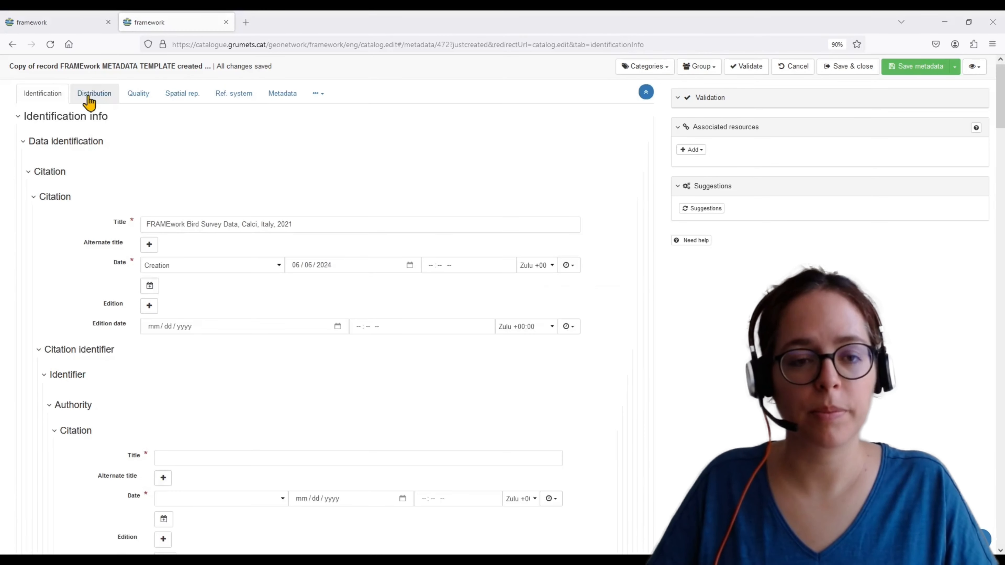
Add a distribution format named XLSX with version 1
{"action": "left_click", "coordinate": [88, 99]}
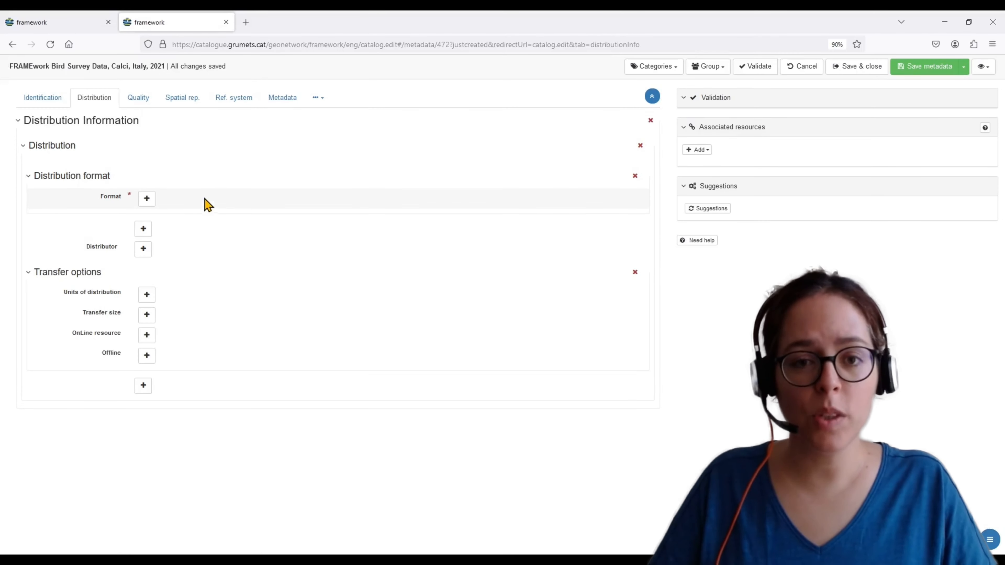
{"action": "left_click", "coordinate": [147, 199]}
{"action": "left_click", "coordinate": [176, 225]}
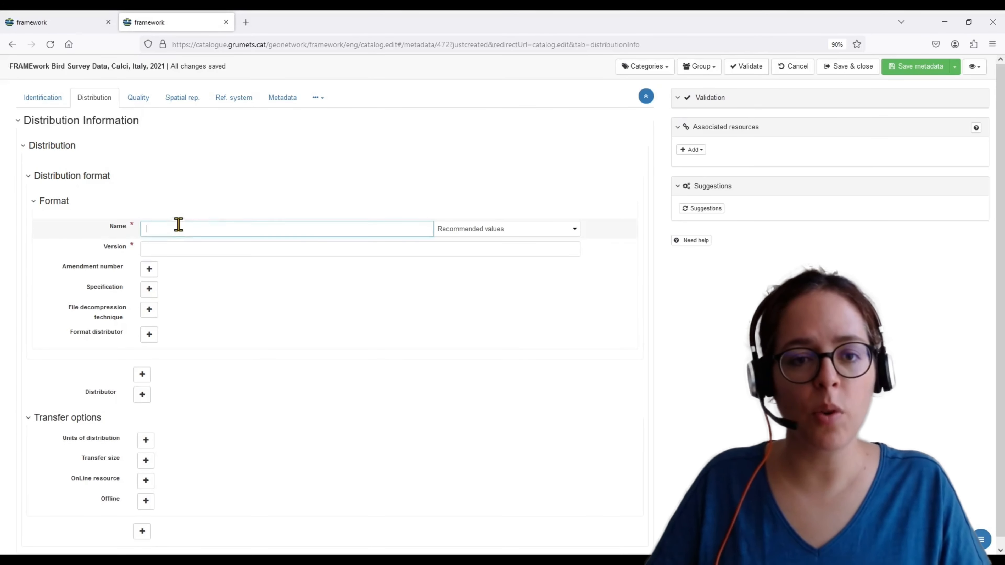
{"action": "type", "text": "XLSX"}
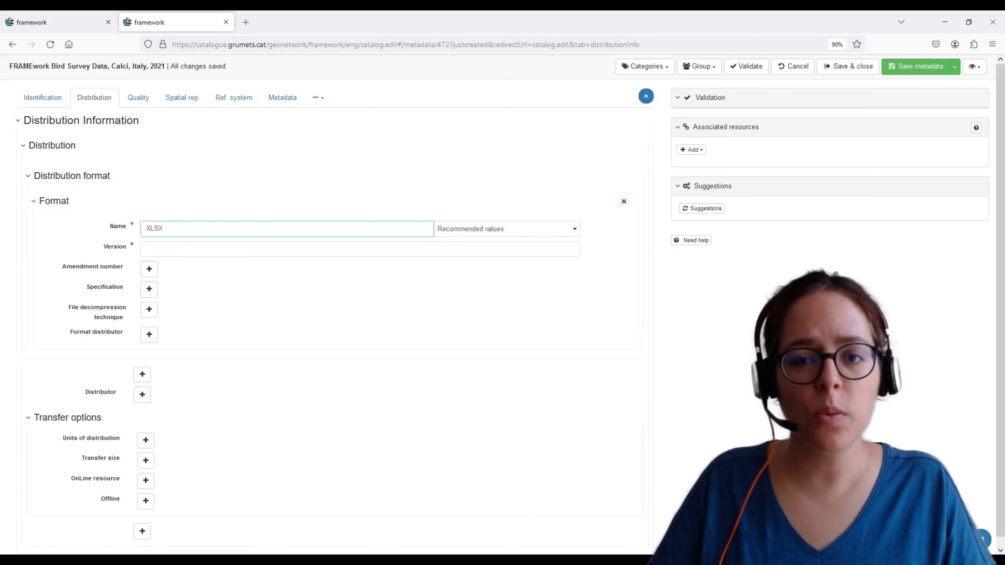
{"action": "left_click", "coordinate": [189, 249]}
{"action": "type", "text": "1"}
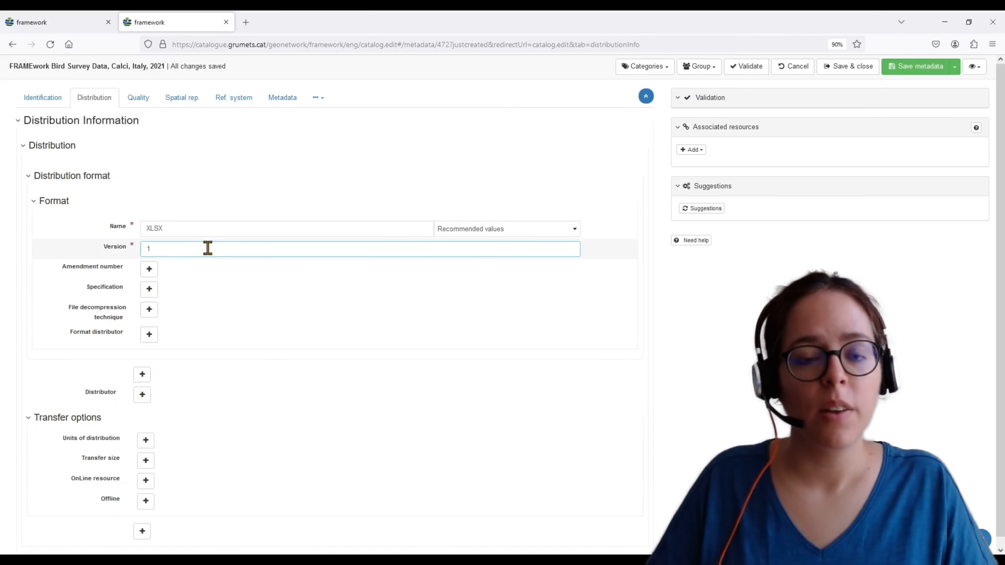
Add a distributor and fill in its contact's individual name and organisation 'Scuola Superiore di Studi Universitari e di Perfezionamento Sant'anna'
{"action": "left_click", "coordinate": [142, 394]}
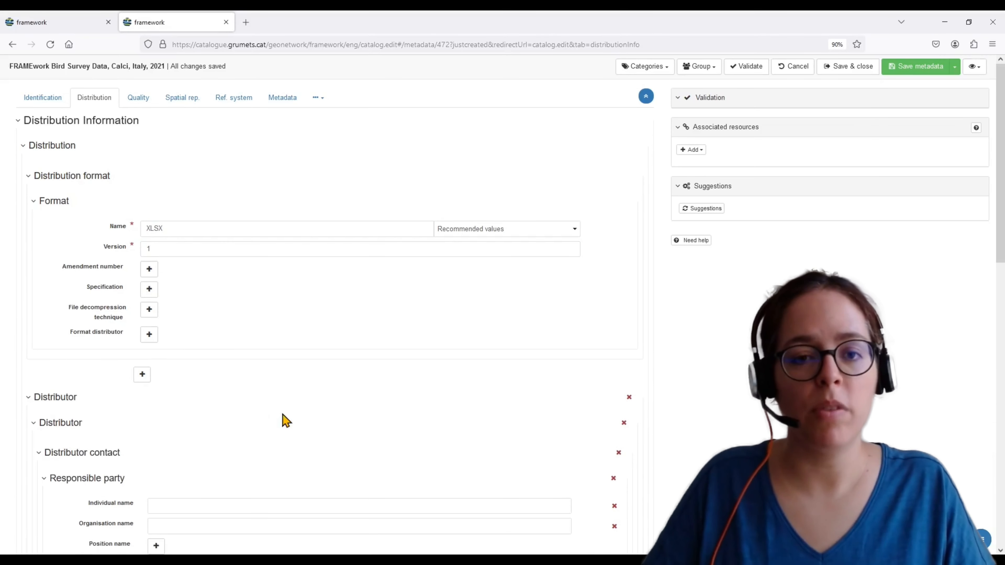
{"action": "scroll", "coordinate": [283, 415], "scroll_direction": "down", "scroll_amount": 5}
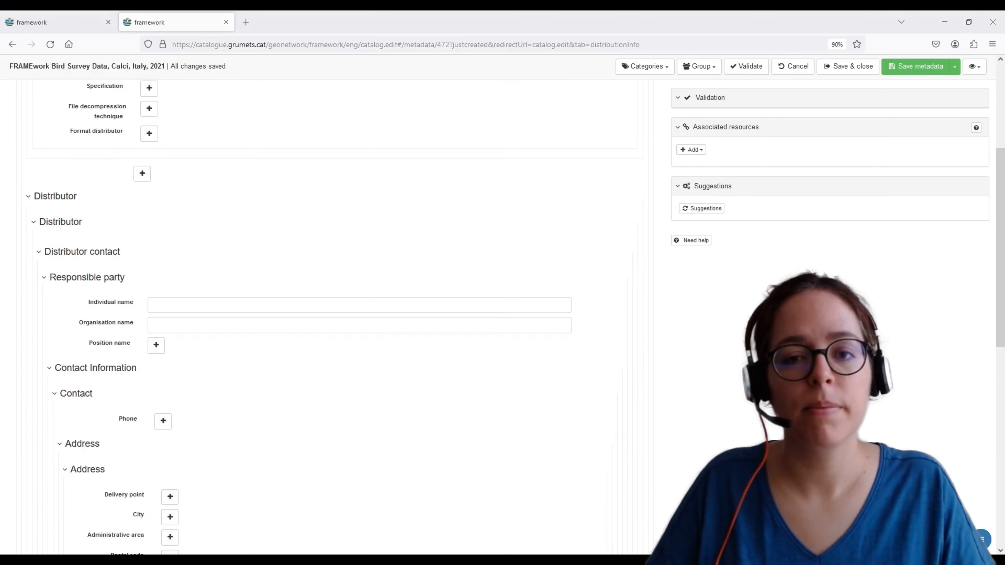
{"action": "left_click", "coordinate": [356, 304]}
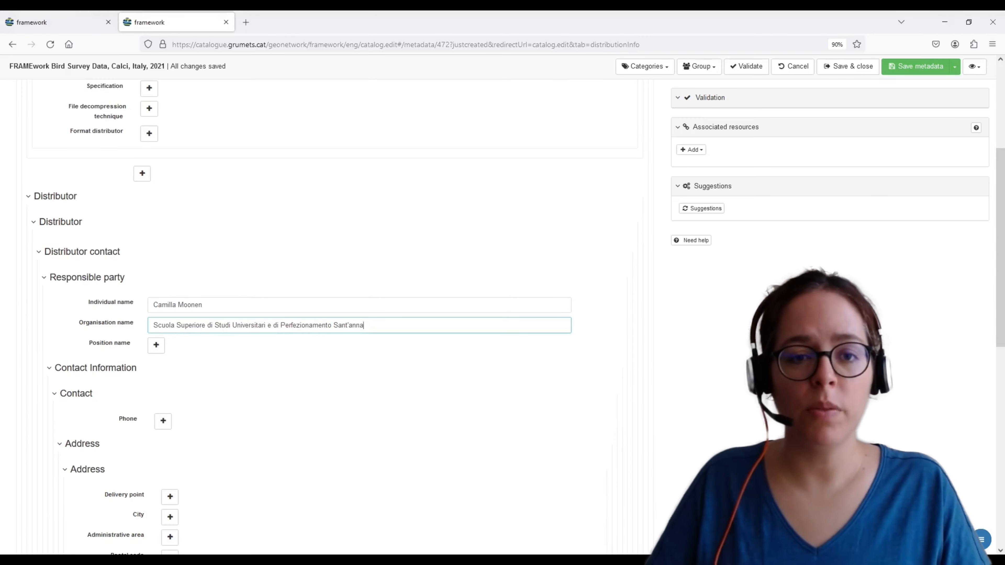
{"action": "key", "text": "Tab"}
Add a data quality scope and set its hierarchy level to Dataset
{"action": "scroll", "coordinate": [138, 104], "scroll_direction": "up", "scroll_amount": 5}
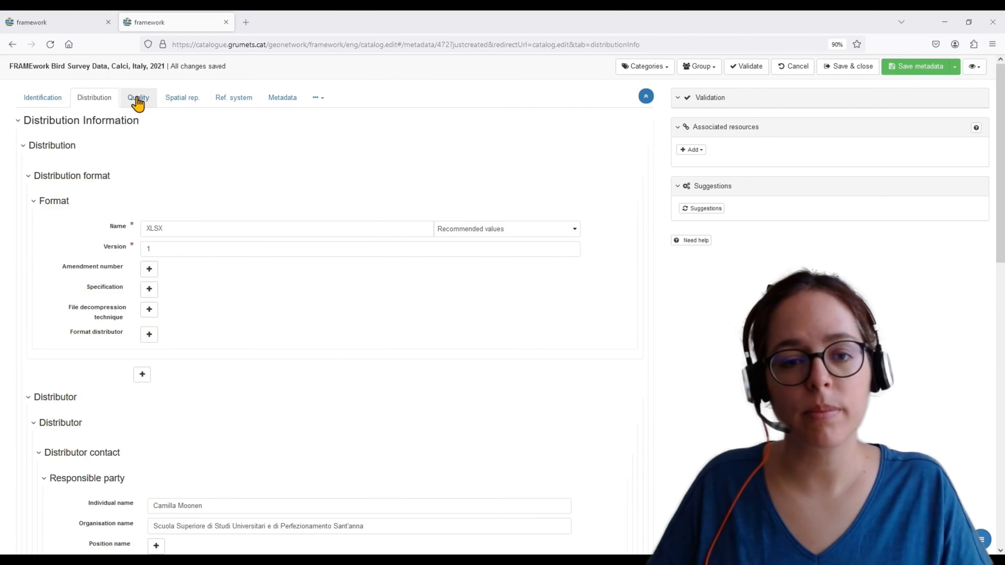
{"action": "left_click", "coordinate": [137, 100]}
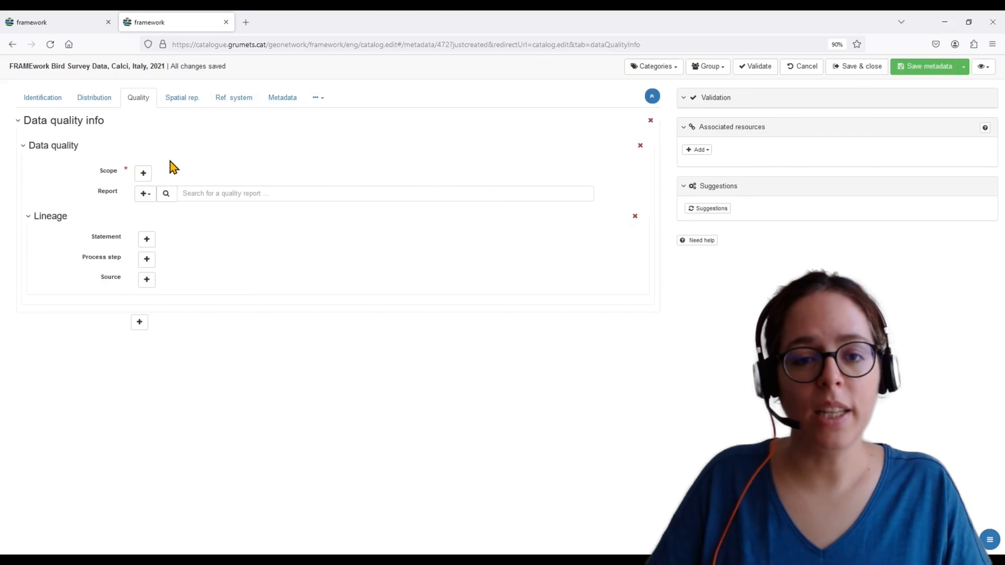
{"action": "left_click", "coordinate": [143, 175]}
{"action": "left_click", "coordinate": [148, 198]}
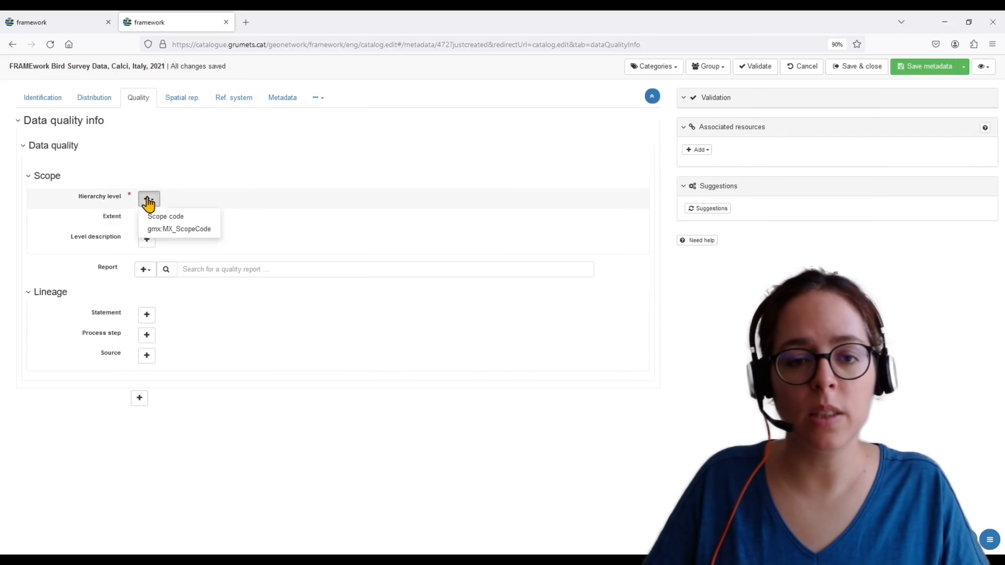
{"action": "left_click", "coordinate": [159, 216]}
{"action": "left_click", "coordinate": [154, 202]}
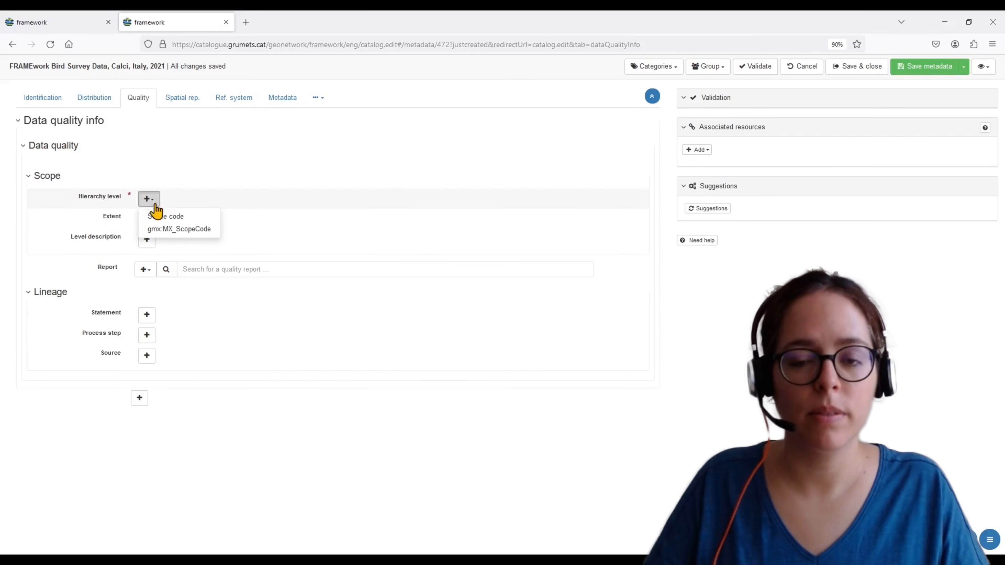
{"action": "left_click", "coordinate": [160, 217]}
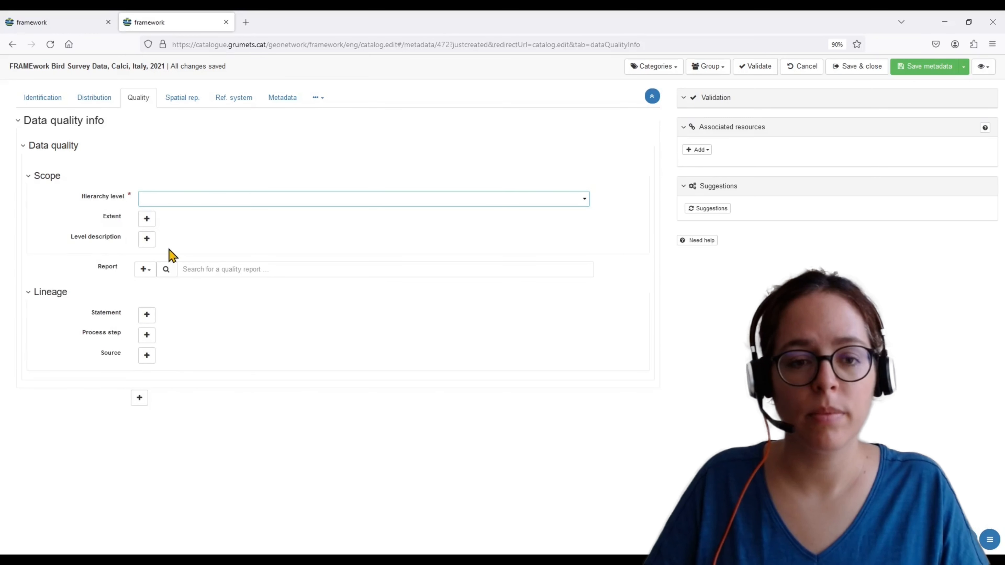
Set the georeferenceable spatial representation to 1 dimension with cell geometry Point
{"action": "left_click", "coordinate": [178, 99]}
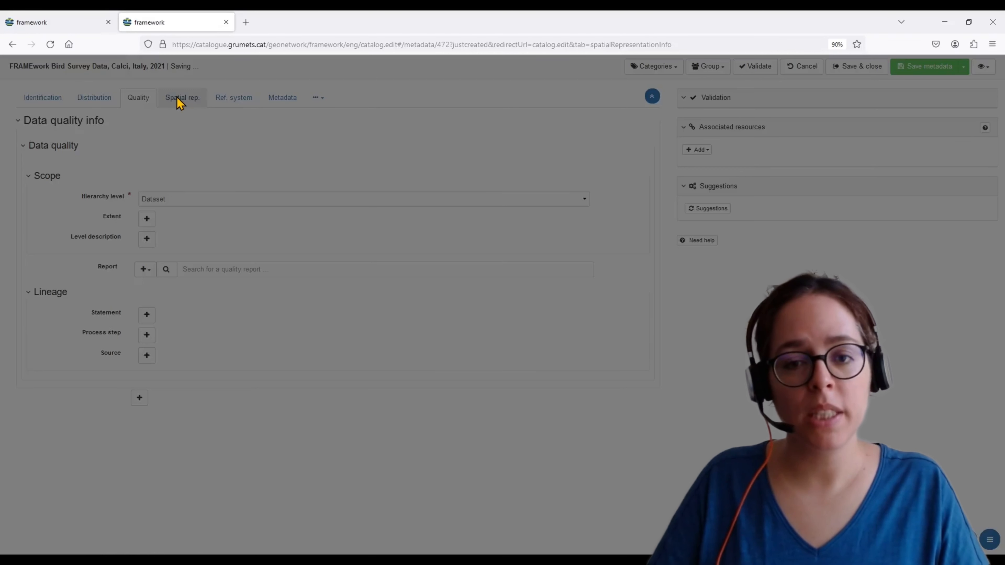
{"action": "left_click", "coordinate": [174, 170]}
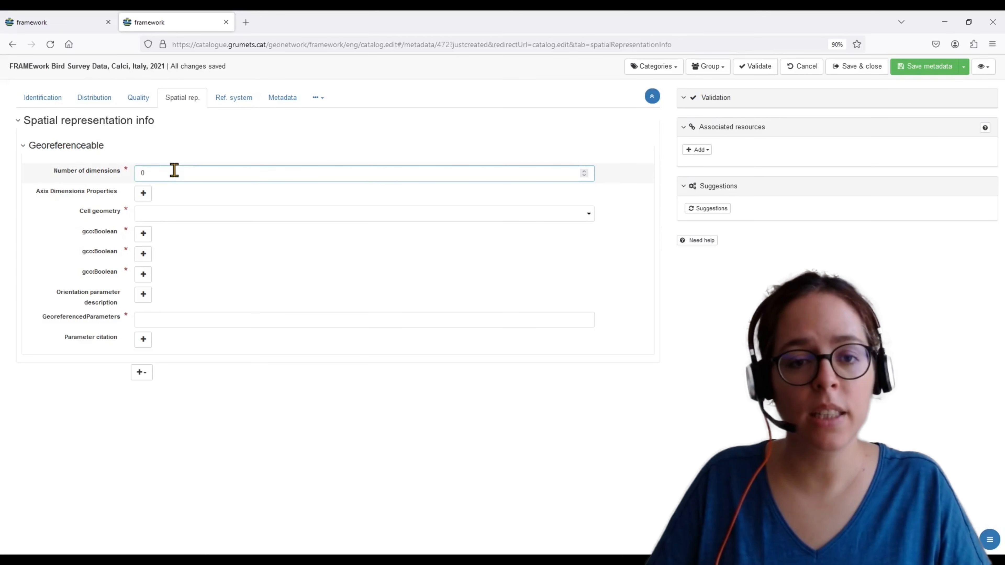
{"action": "type", "text": "1"}
{"action": "left_click", "coordinate": [149, 213]}
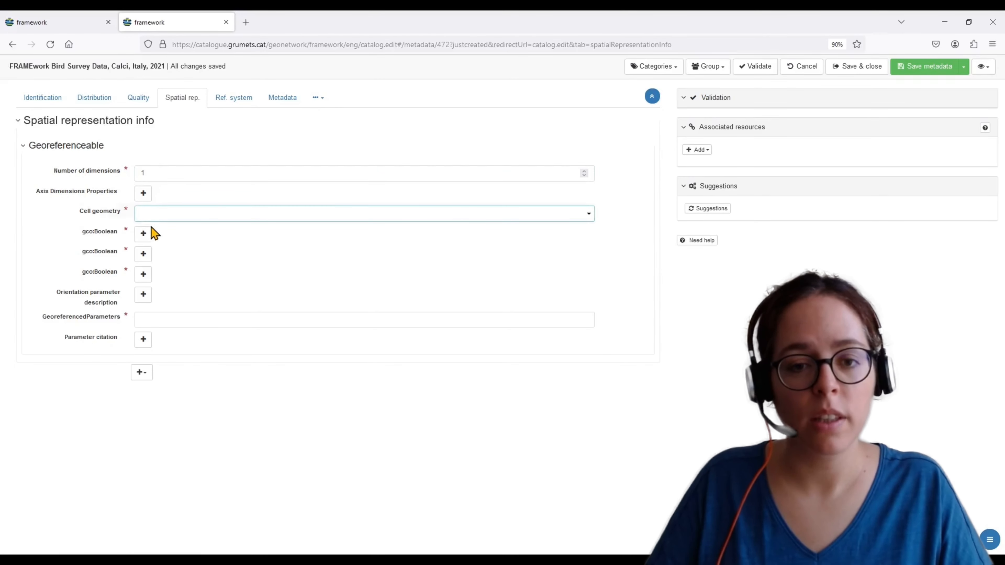
{"action": "left_click", "coordinate": [153, 242]}
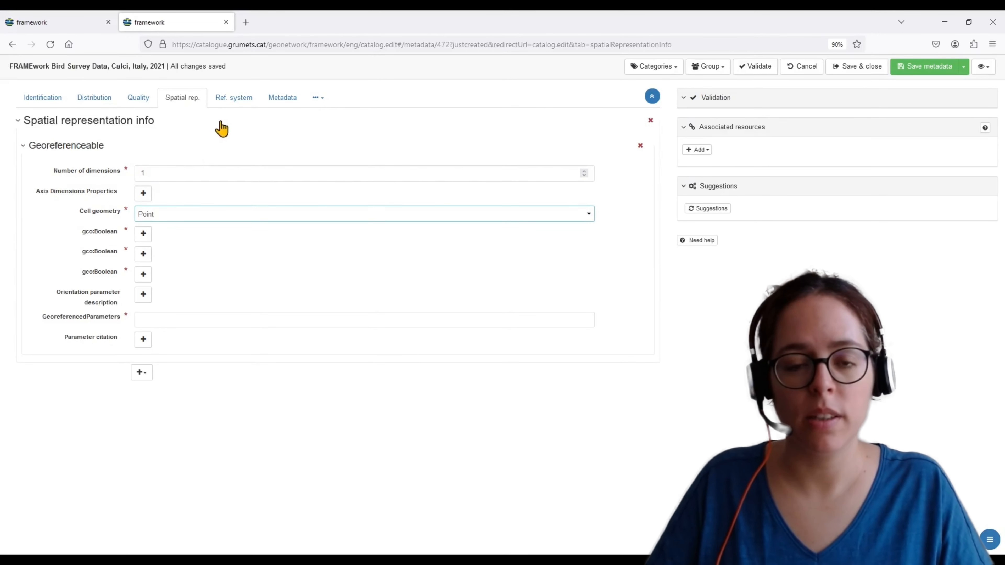
Search for EPSG 432 and add WGS 84 (EPSG:4326) as the reference system
{"action": "left_click", "coordinate": [238, 105]}
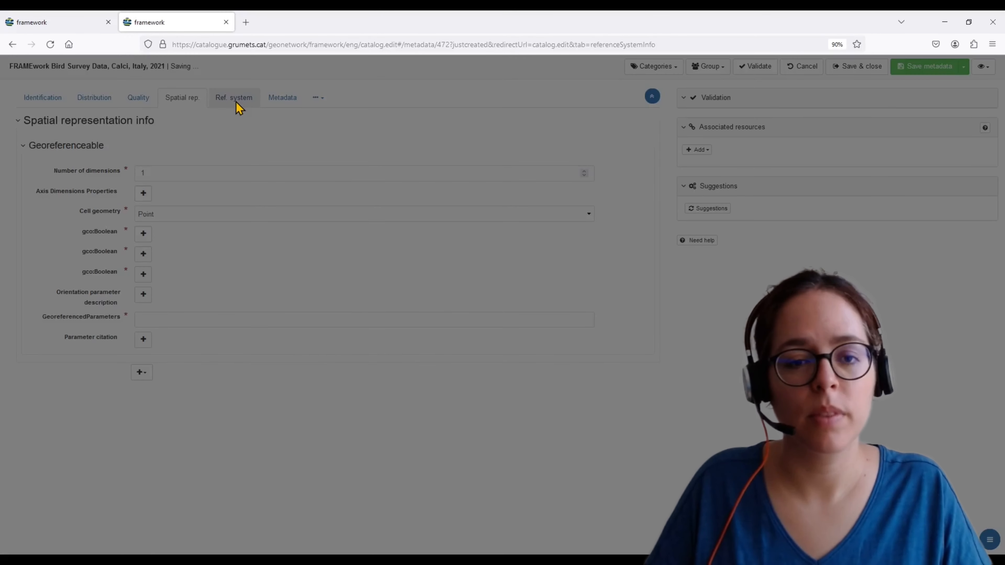
{"action": "scroll", "coordinate": [212, 277], "scroll_direction": "down", "scroll_amount": 3}
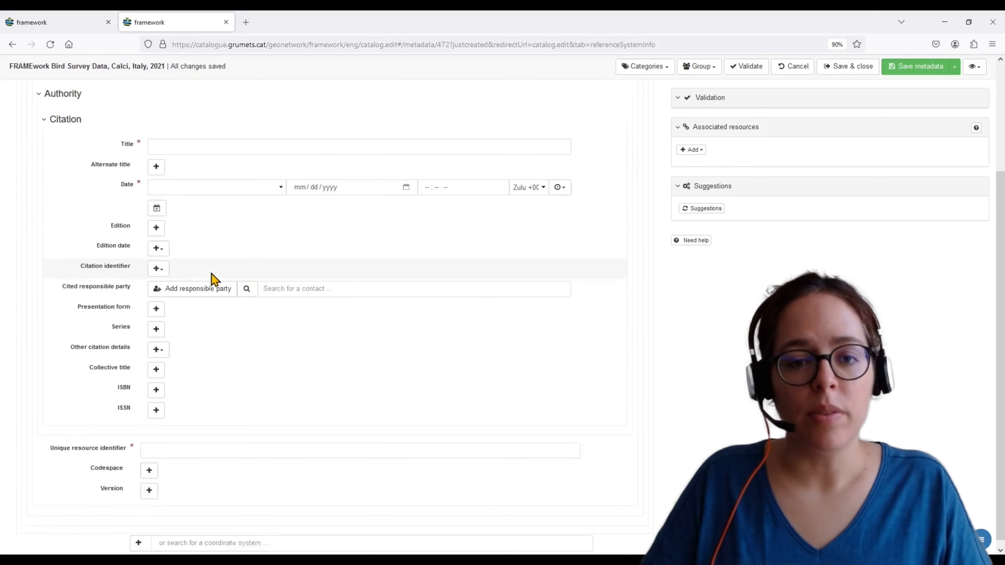
{"action": "left_click", "coordinate": [201, 543]}
{"action": "type", "text": "EPSG 432"}
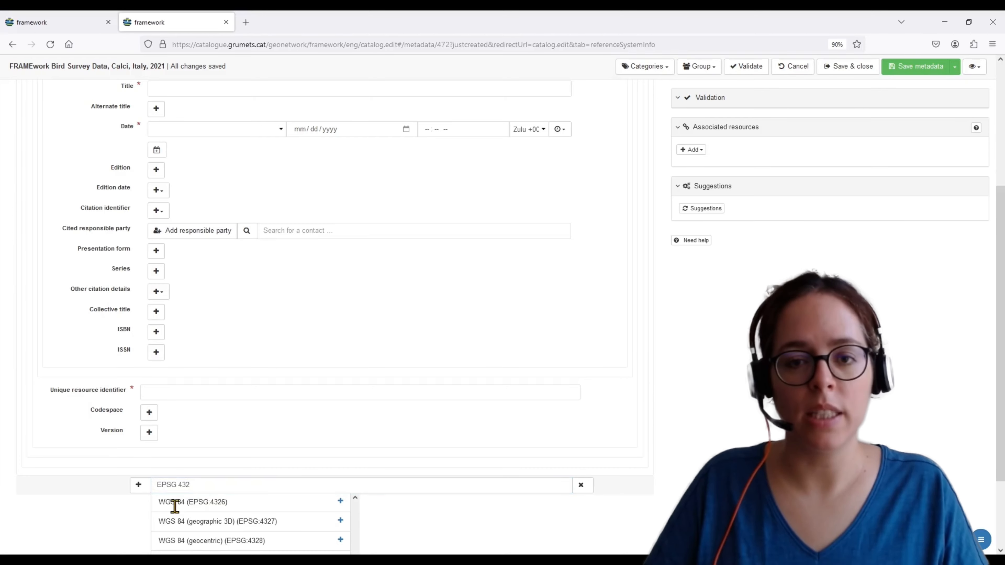
{"action": "left_click", "coordinate": [340, 501]}
Set the metadata language to eng
{"action": "left_click", "coordinate": [282, 98]}
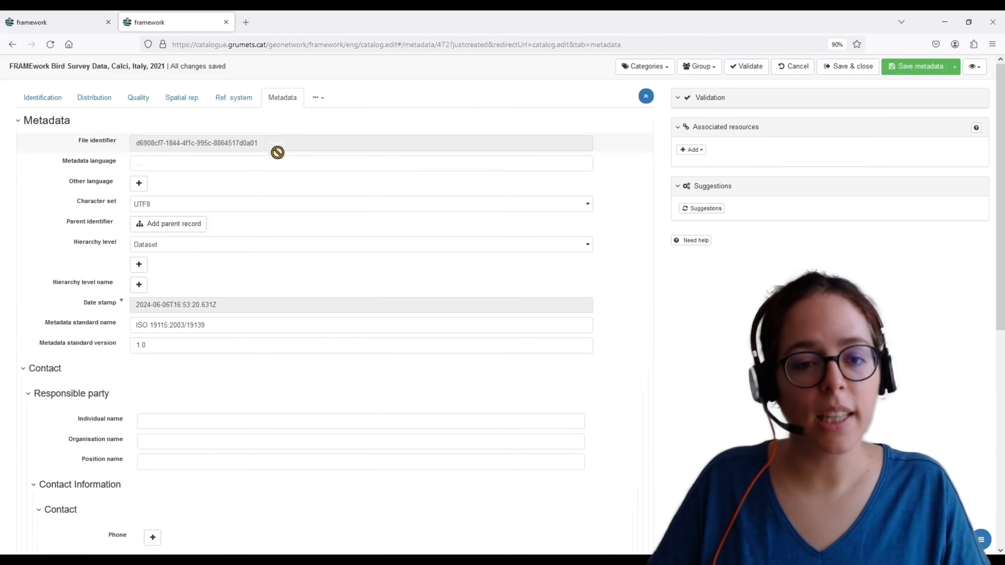
{"action": "left_click", "coordinate": [272, 163]}
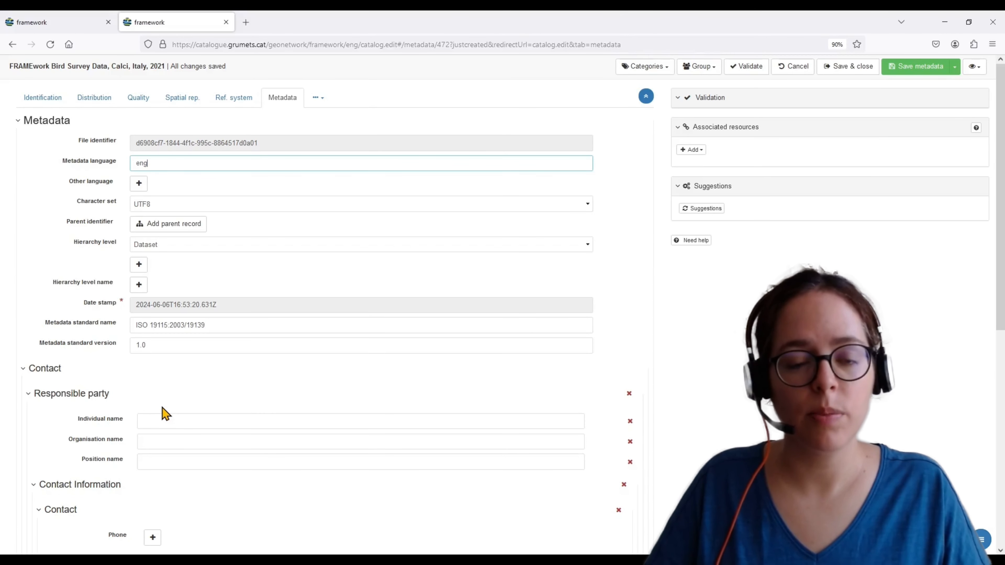
Fill in the metadata contact's individual name, organisation 'Centre de Recerca Ecològica i Aplicacions Forestals (CREAF)' and position 'Research technician'
{"action": "scroll", "coordinate": [163, 408], "scroll_direction": "down", "scroll_amount": 5}
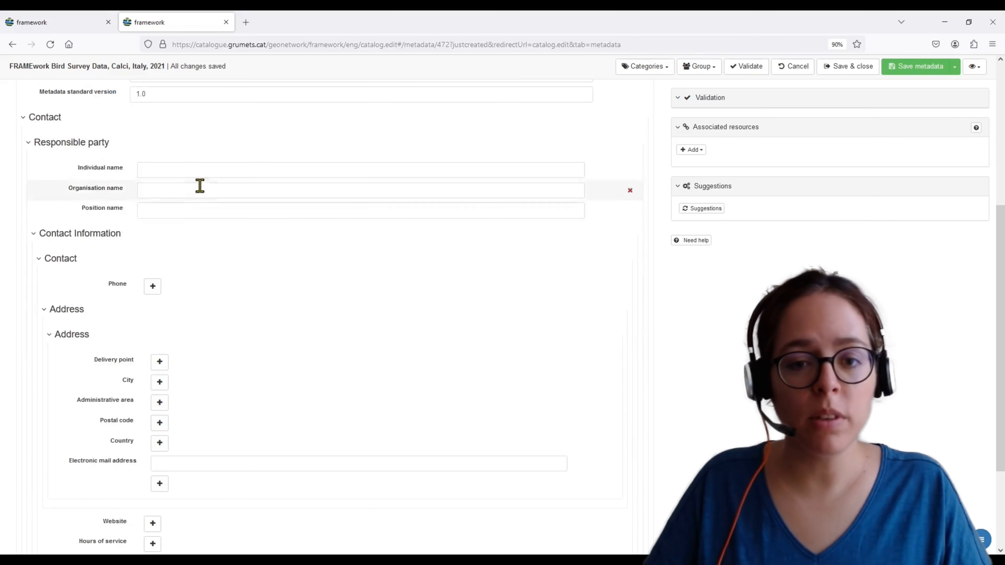
{"action": "left_click", "coordinate": [198, 166]}
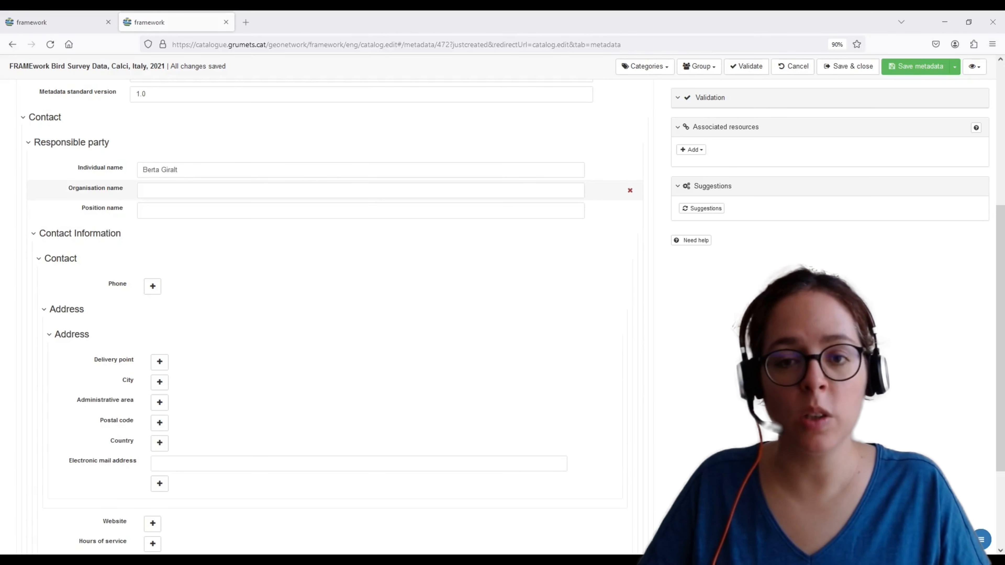
{"action": "left_click", "coordinate": [179, 192]}
{"action": "type", "text": "Centre de Recerca Ecològica i Aplicacions Forestals (CREAF)"}
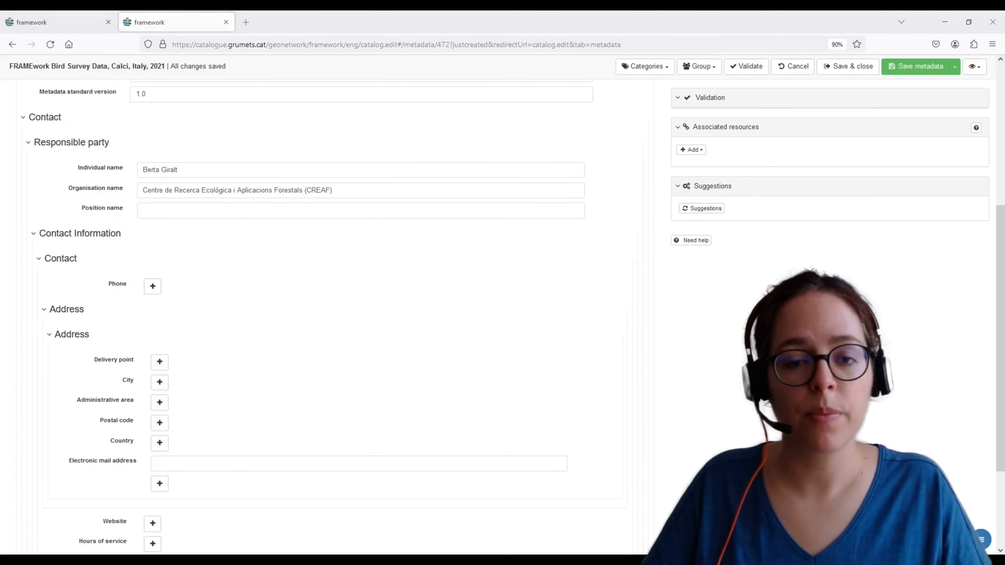
{"action": "left_click", "coordinate": [188, 210]}
{"action": "type", "text": "Research technician"}
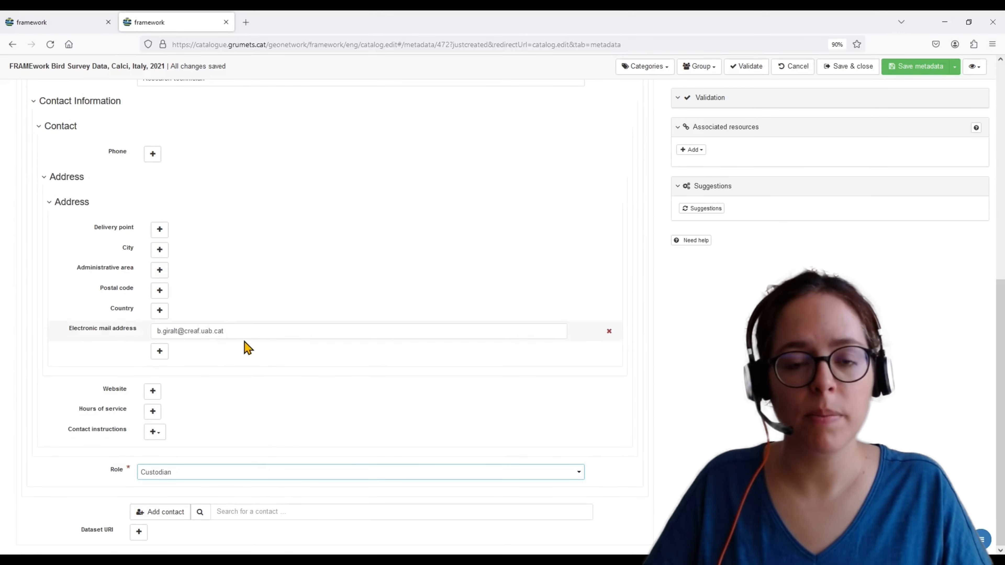
Link an online resource by uploading the FRAMEwork Bird Survey Data Calci xlsx file as a download
{"action": "scroll", "coordinate": [339, 268], "scroll_direction": "up", "scroll_amount": 7}
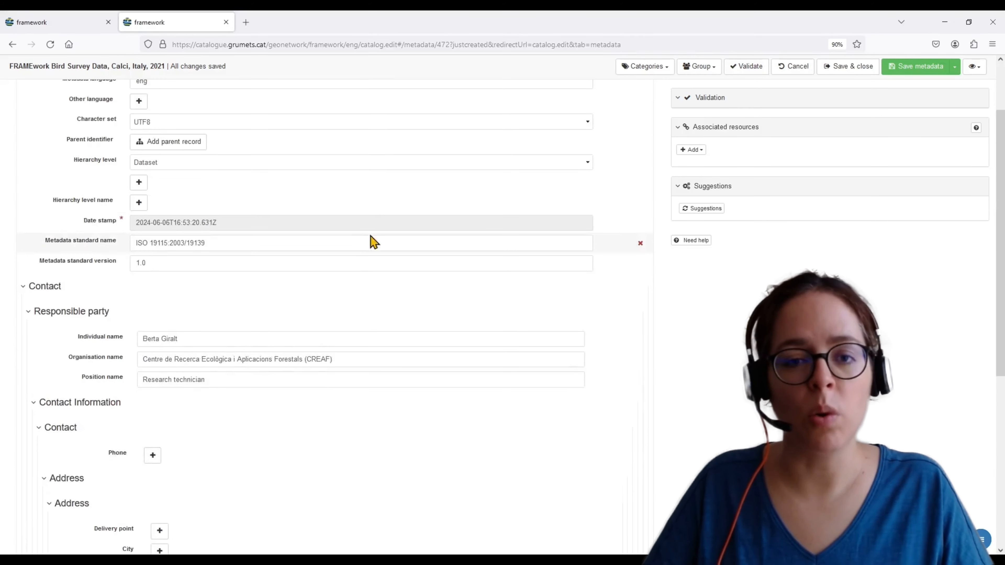
{"action": "scroll", "coordinate": [374, 242], "scroll_direction": "up", "scroll_amount": 2}
{"action": "left_click", "coordinate": [691, 150]}
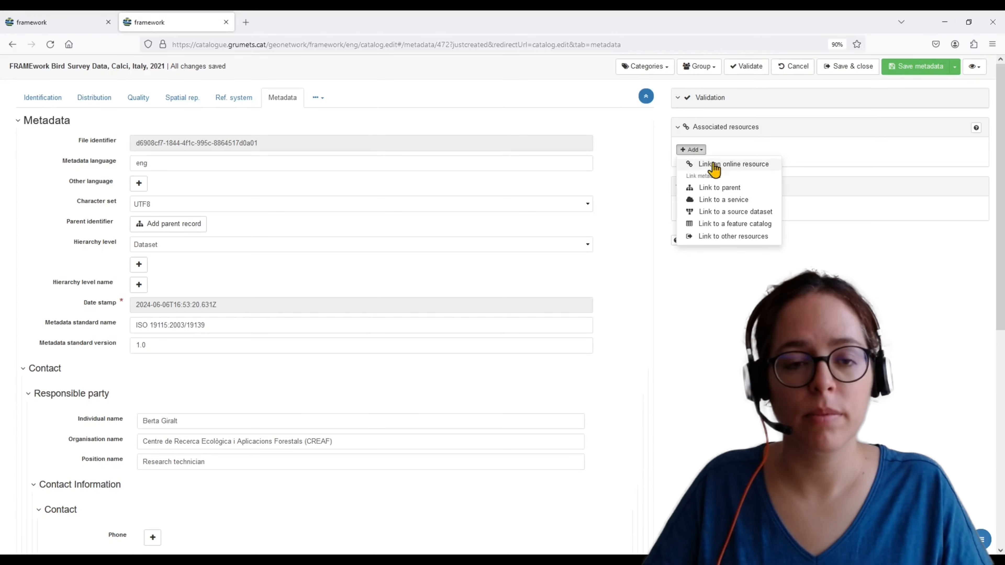
{"action": "left_click", "coordinate": [727, 165]}
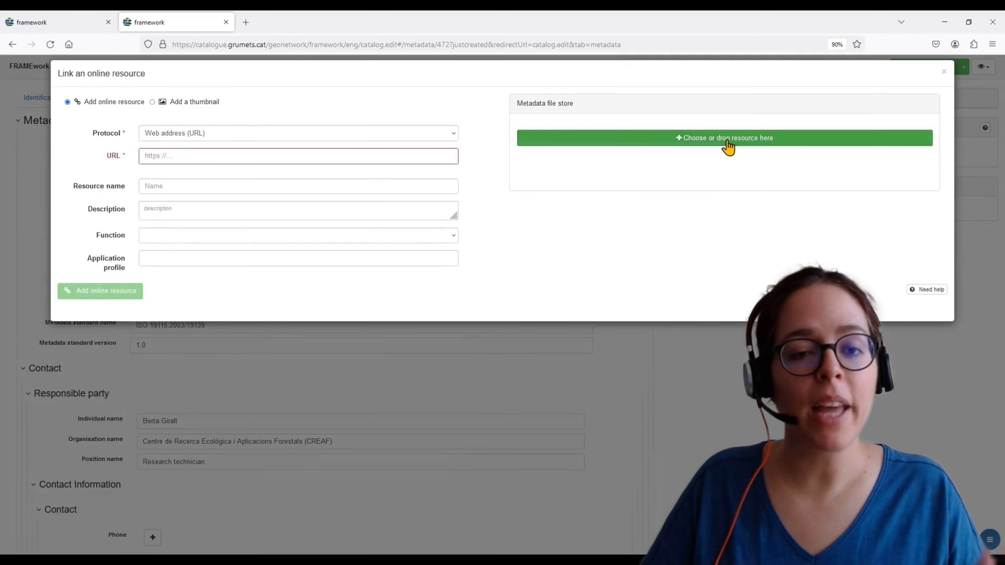
{"action": "left_click", "coordinate": [727, 141]}
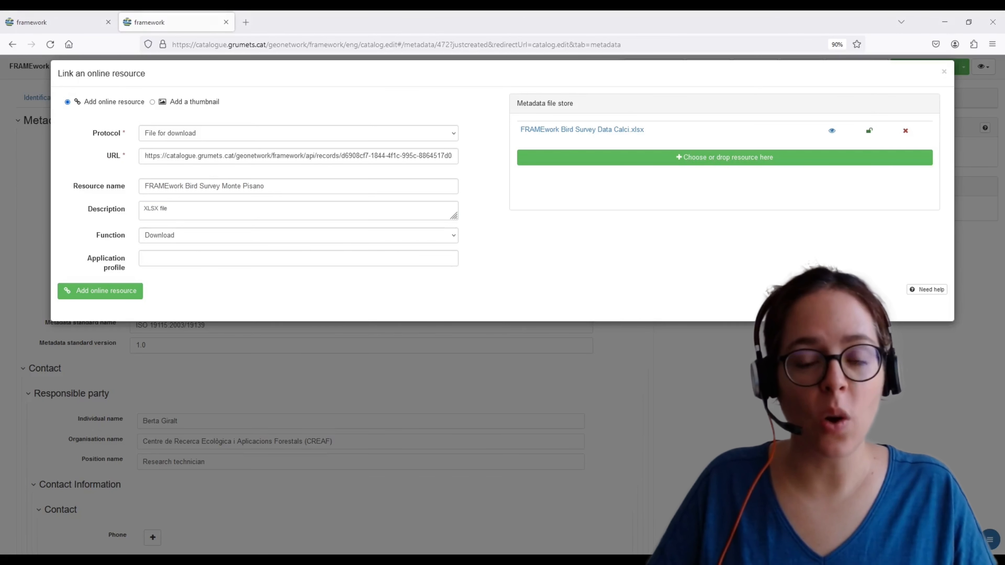
{"action": "left_click", "coordinate": [100, 291]}
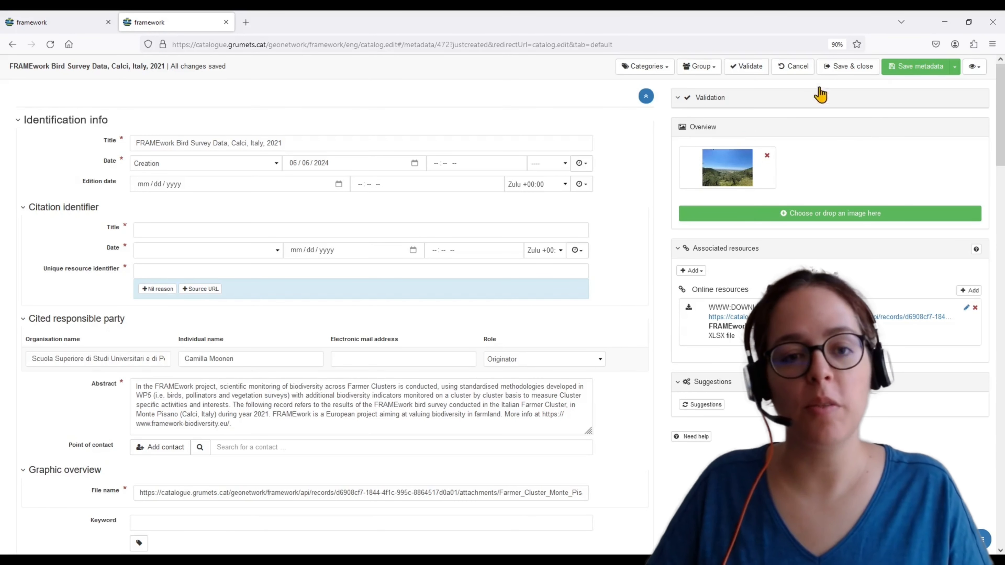
Save and close the metadata record, then open the saved record
{"action": "left_click", "coordinate": [842, 73]}
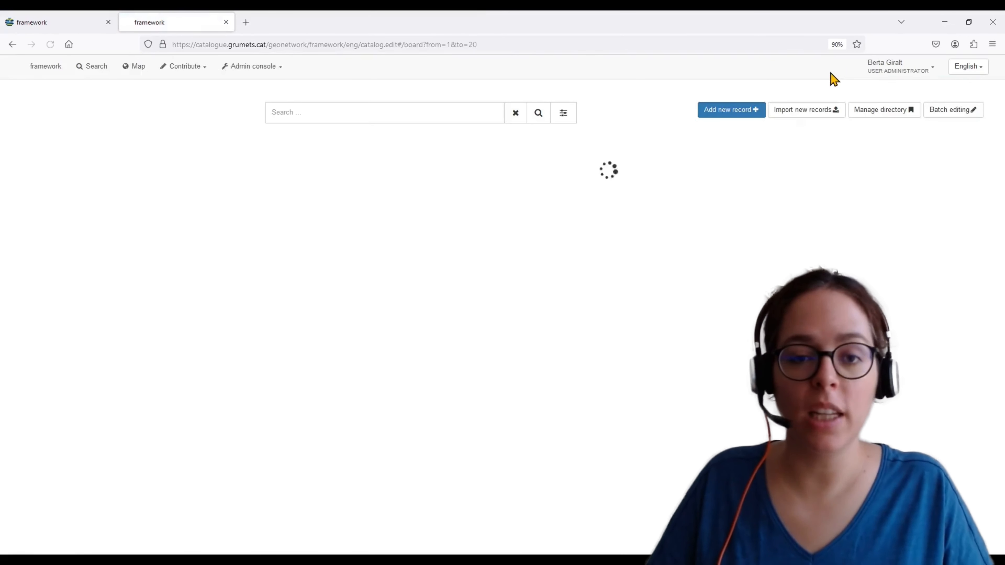
{"action": "left_click", "coordinate": [356, 174]}
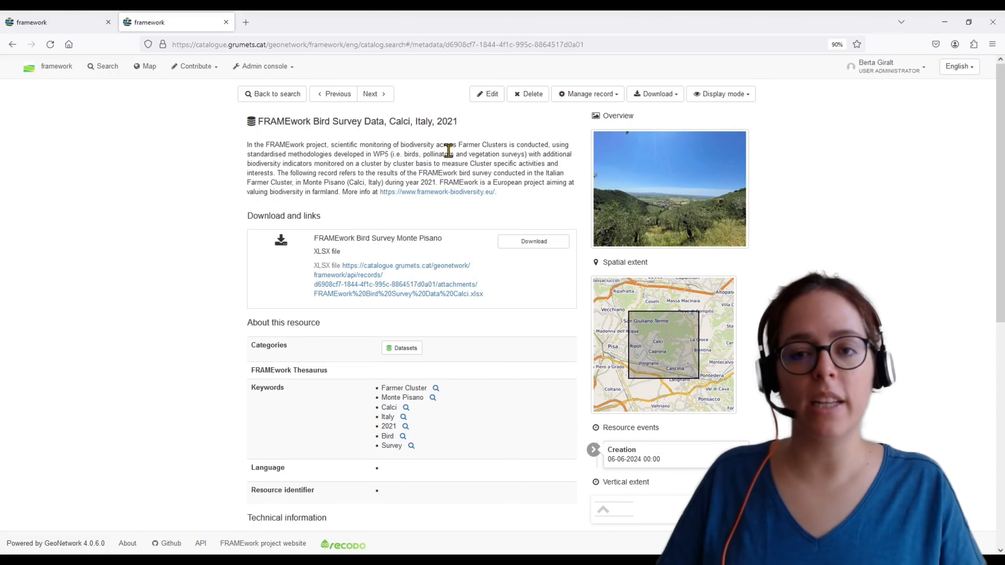
Download the record's linked data file and publish the record
{"action": "left_click", "coordinate": [562, 248]}
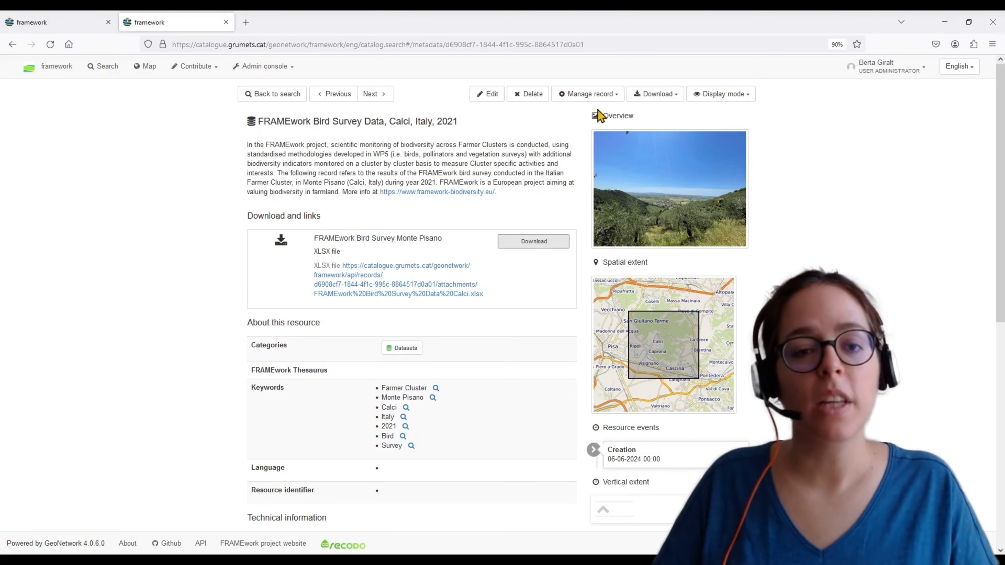
{"action": "left_click", "coordinate": [615, 98]}
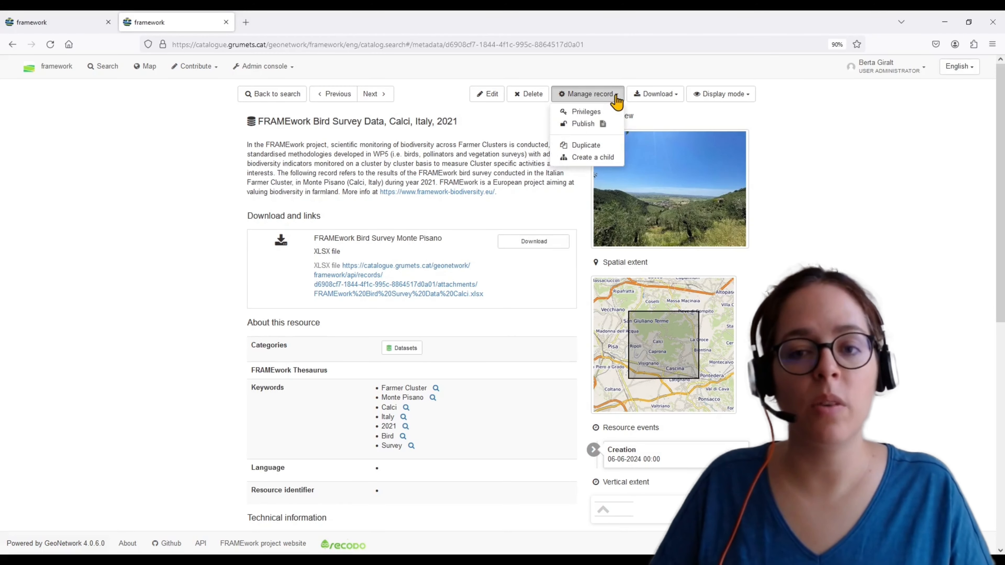
{"action": "left_click", "coordinate": [590, 124]}
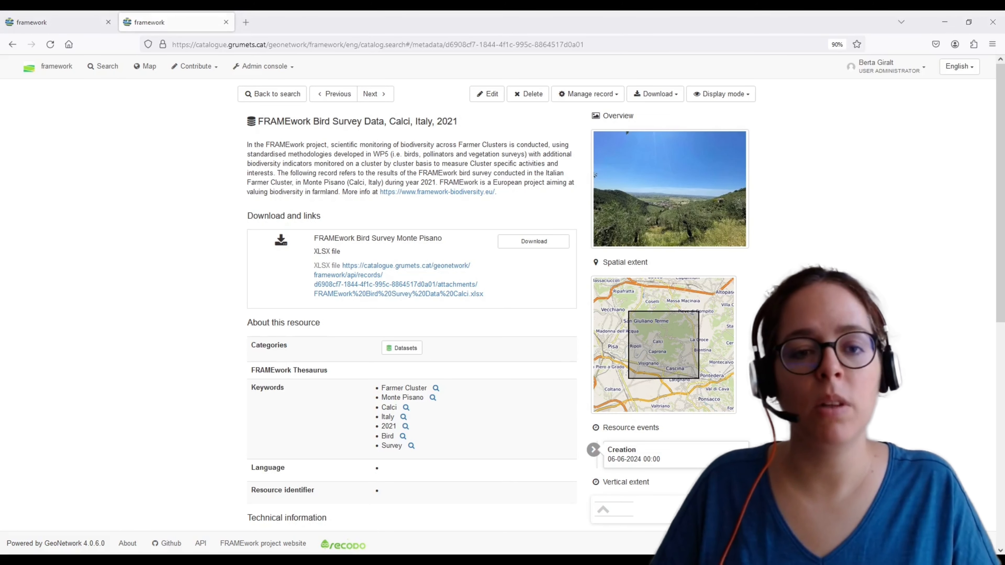
Open the catalogue's dataset search URL in a private browser window
{"action": "type", "text": "https://catalogue.grumets.cat/geonetwork/framework/eng/catalog.search#/search?query_string=%7B%22cl_hierarchyLevel.key%22:%20%7B%22dataset%22:%20true%7D%20%7D"}
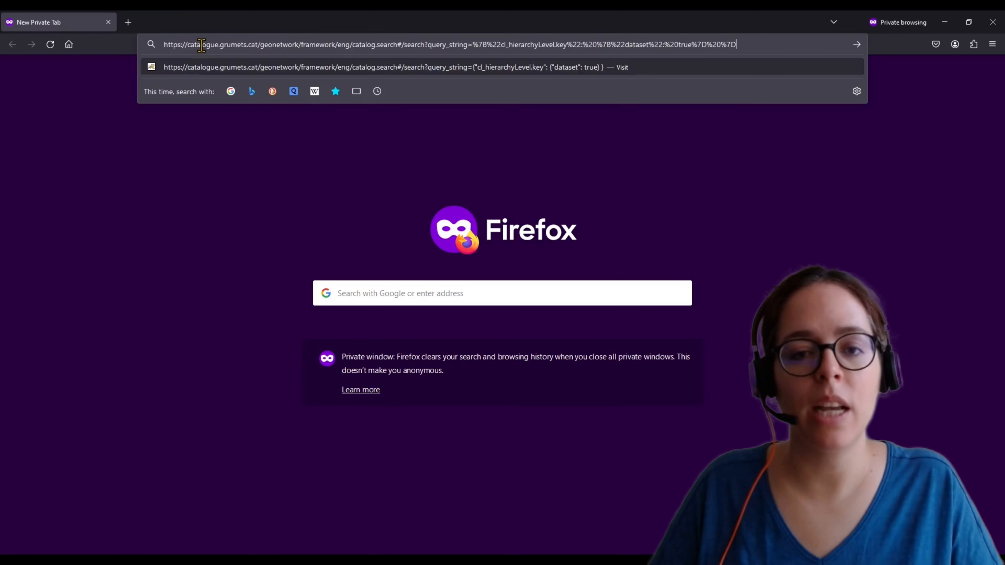
{"action": "key", "text": "Return"}
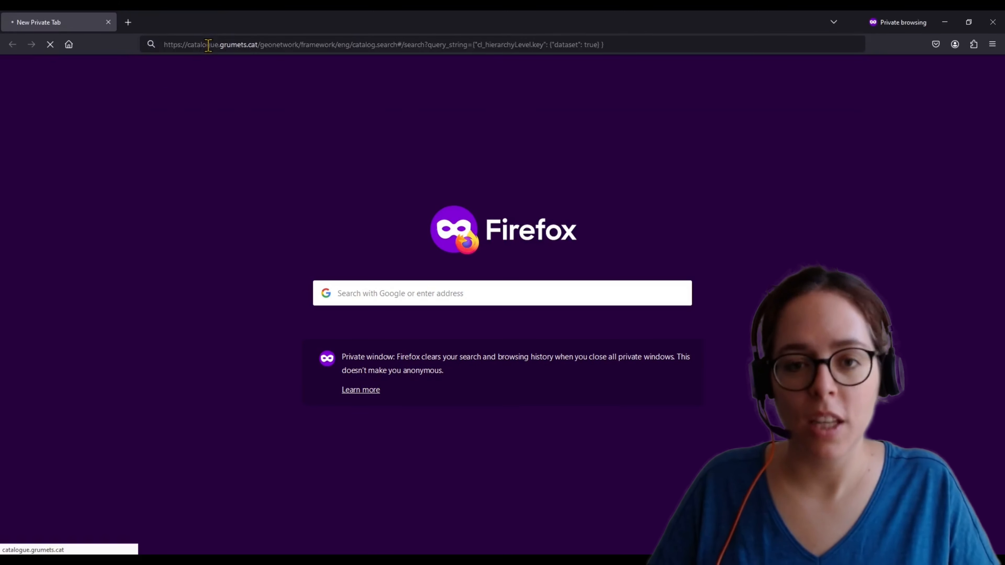